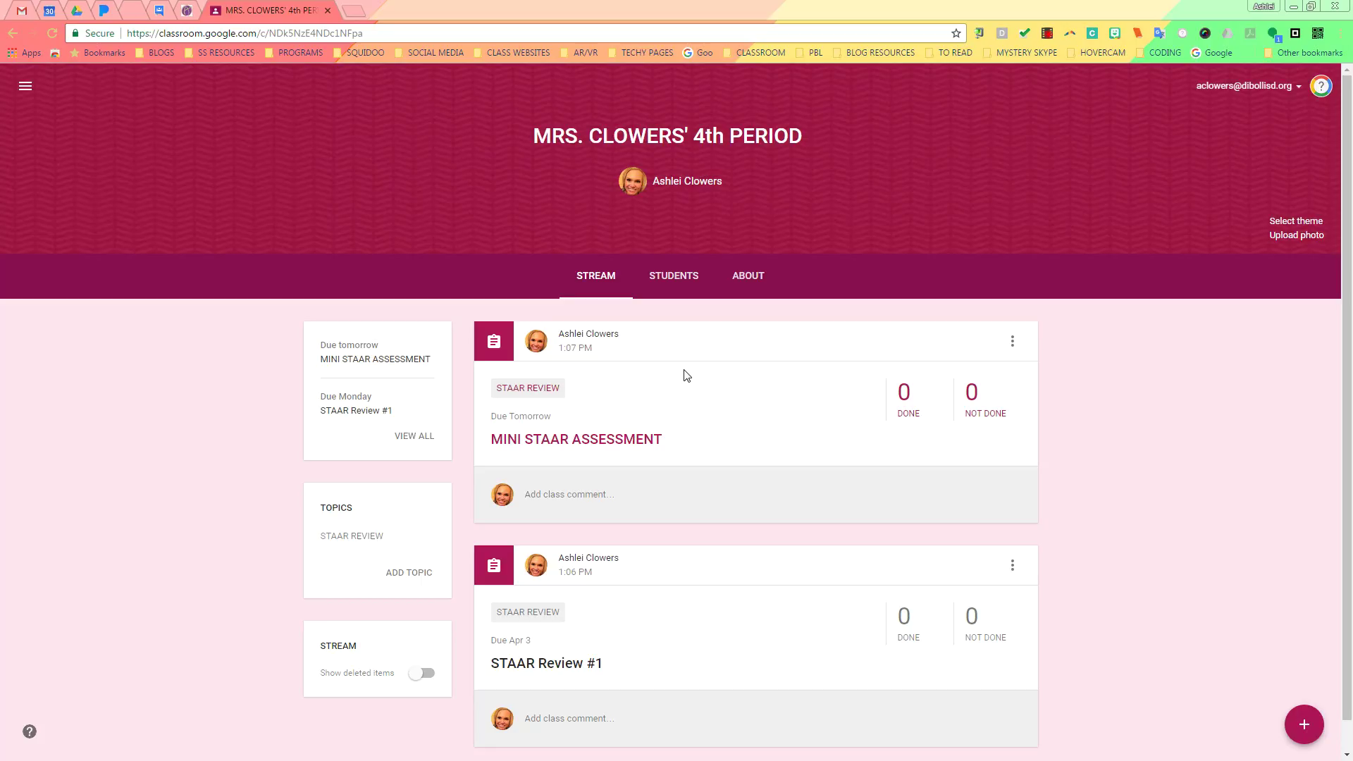
scroll(646, 372, down, 1)
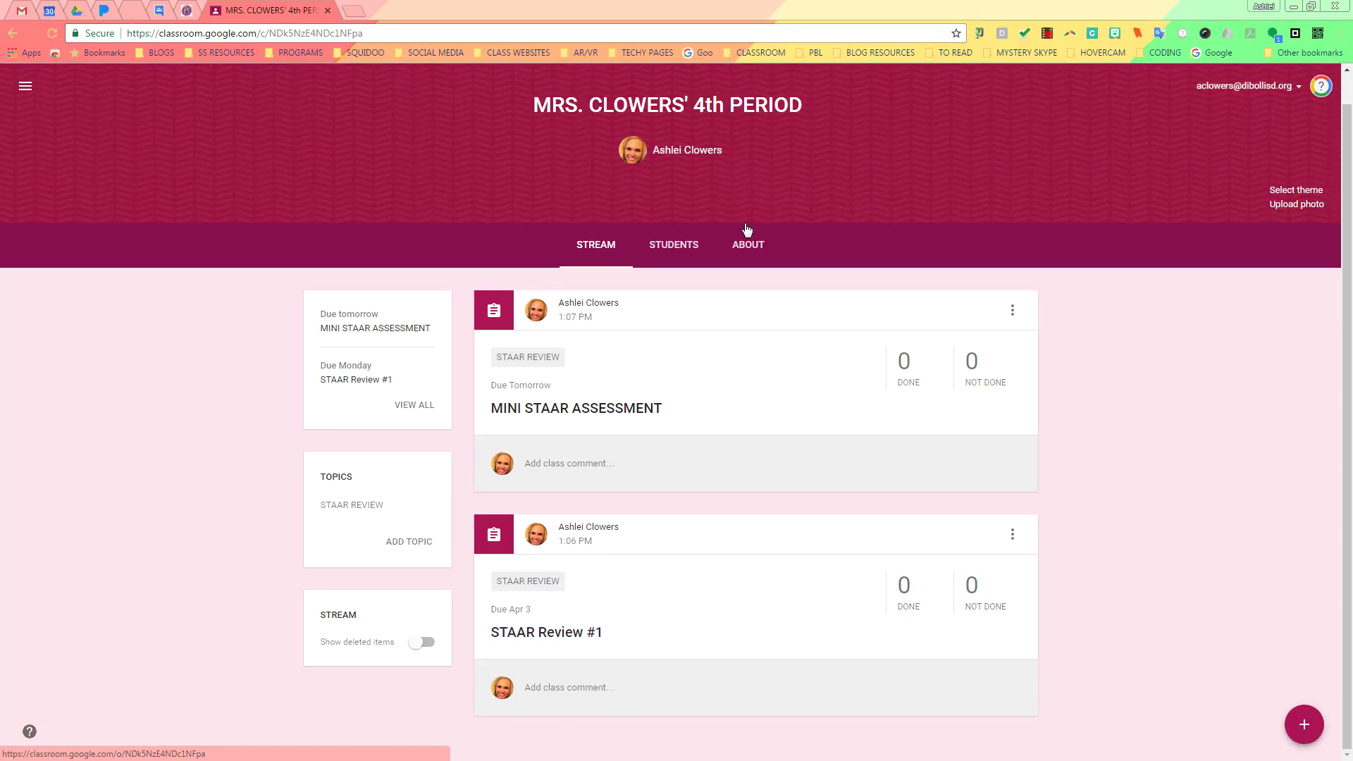
- Show the class About page with its details and class materials
click(752, 246)
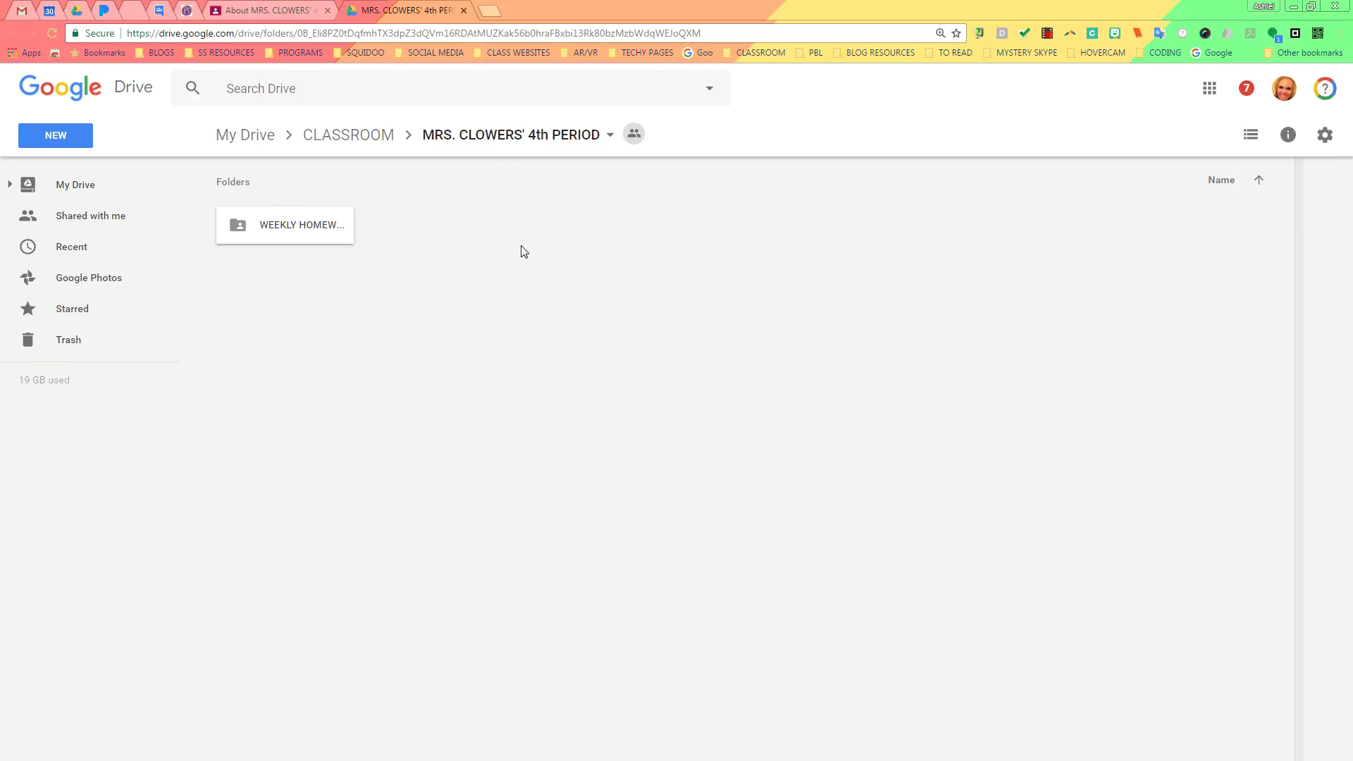
- Create a STUDENT HANDOUTS folder inside the 4th period class folder, then deselect it
click(70, 145)
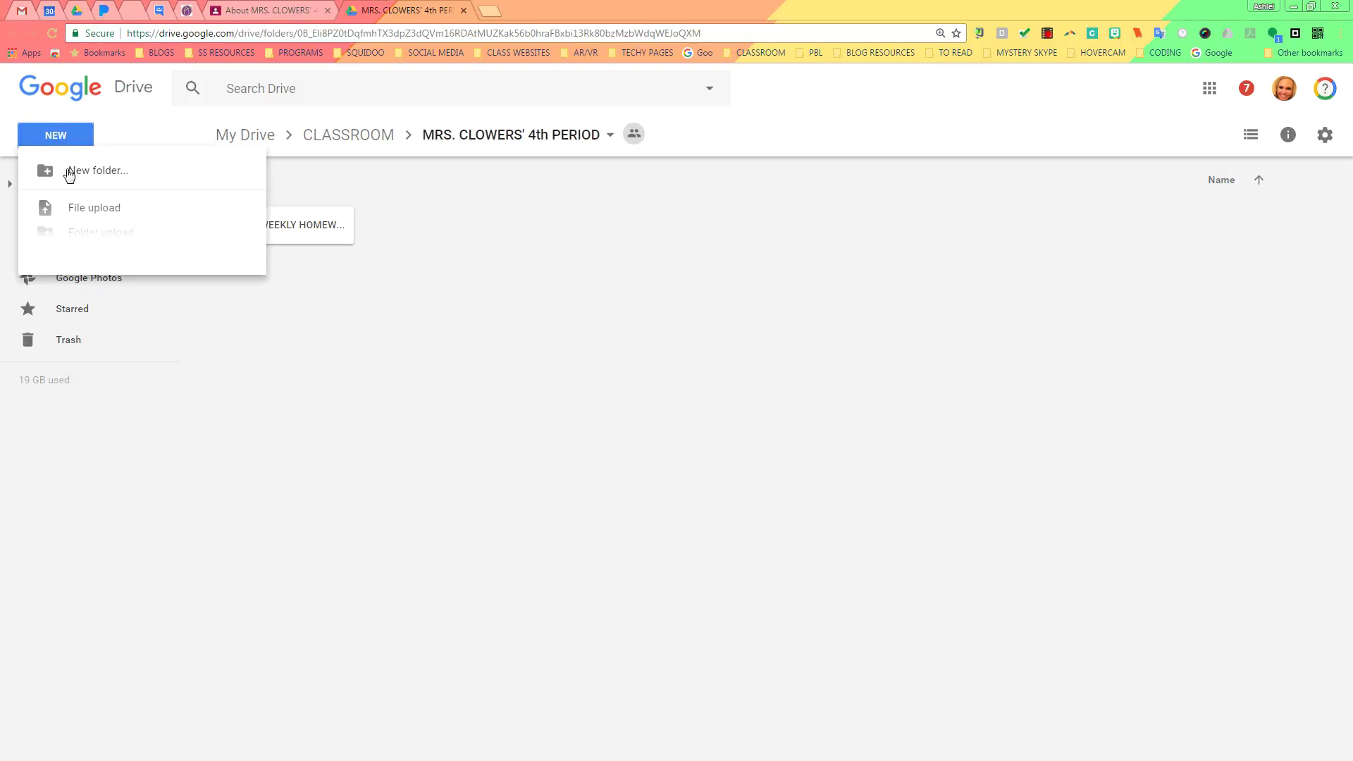
click(70, 172)
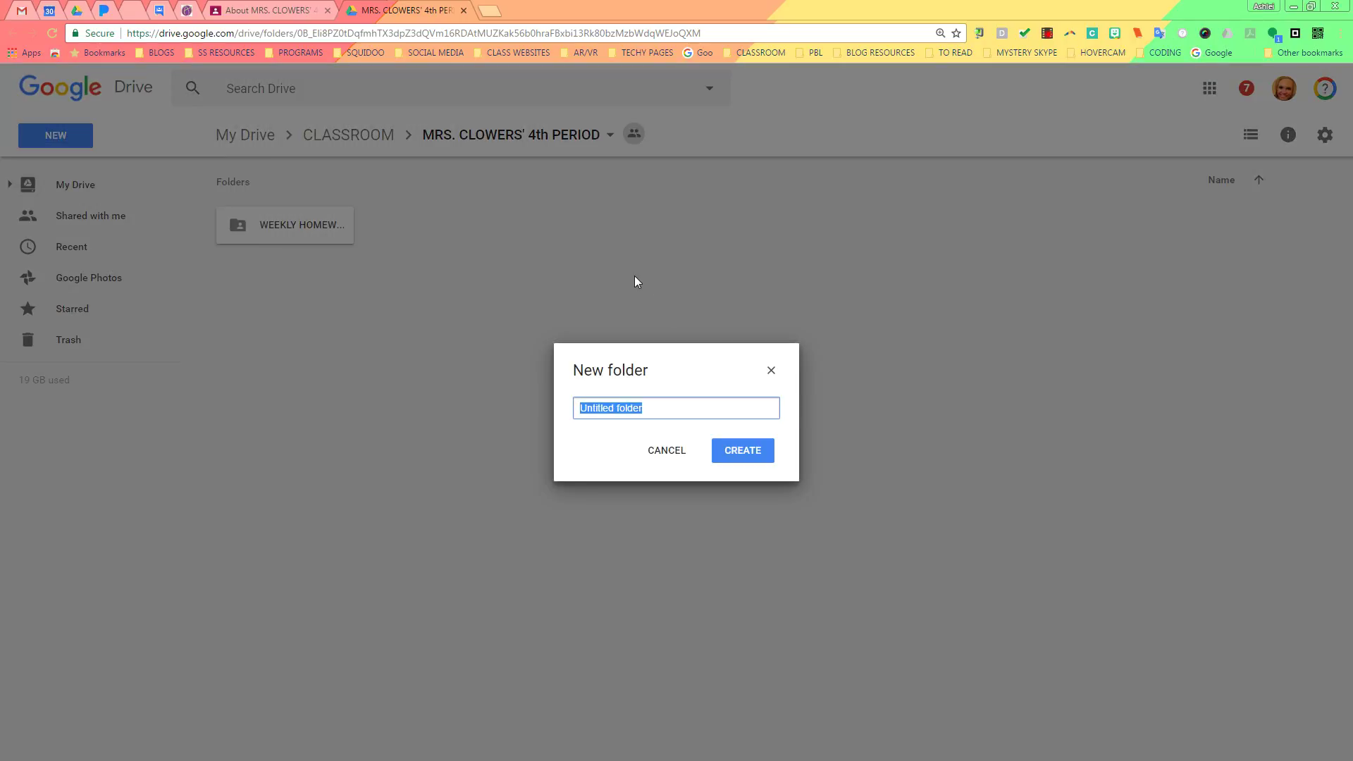
text(STUDENT H)
text(ANDOUTS)
click(729, 456)
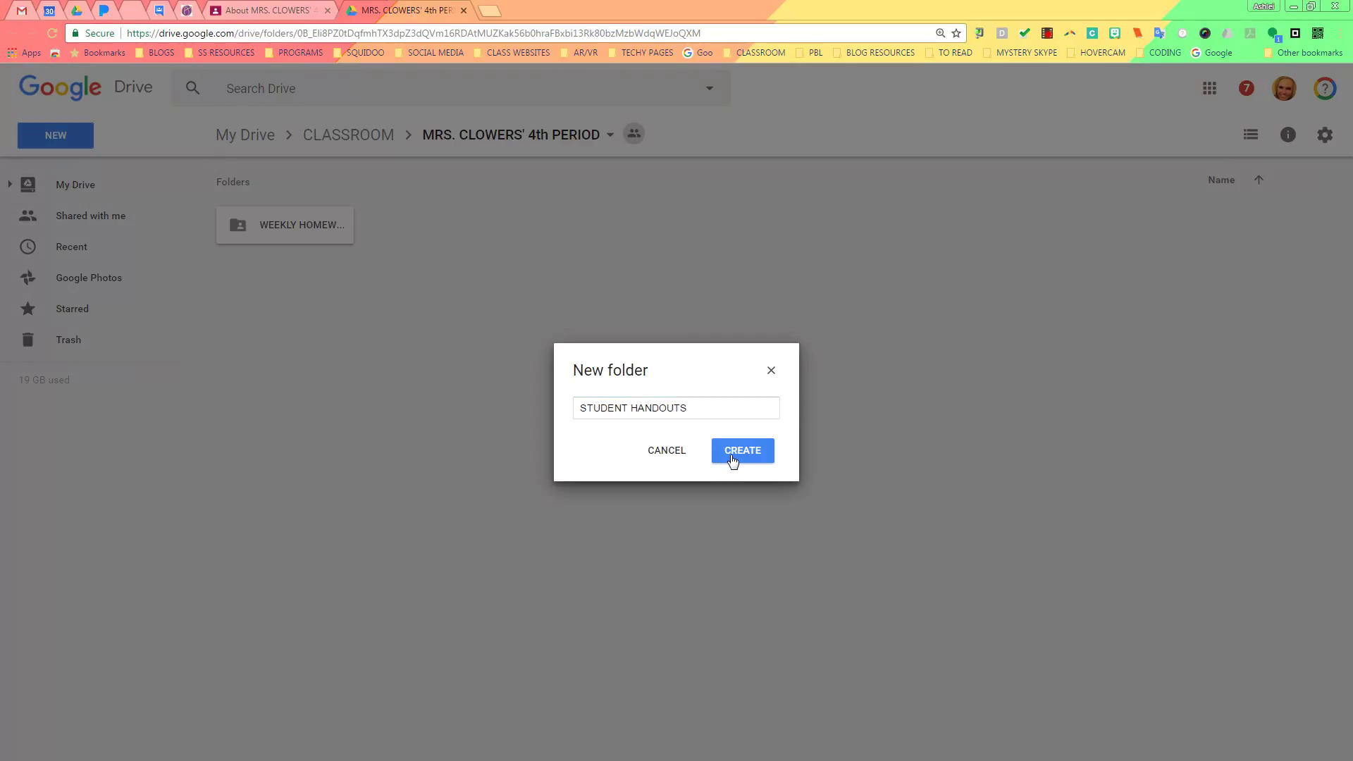
click(487, 349)
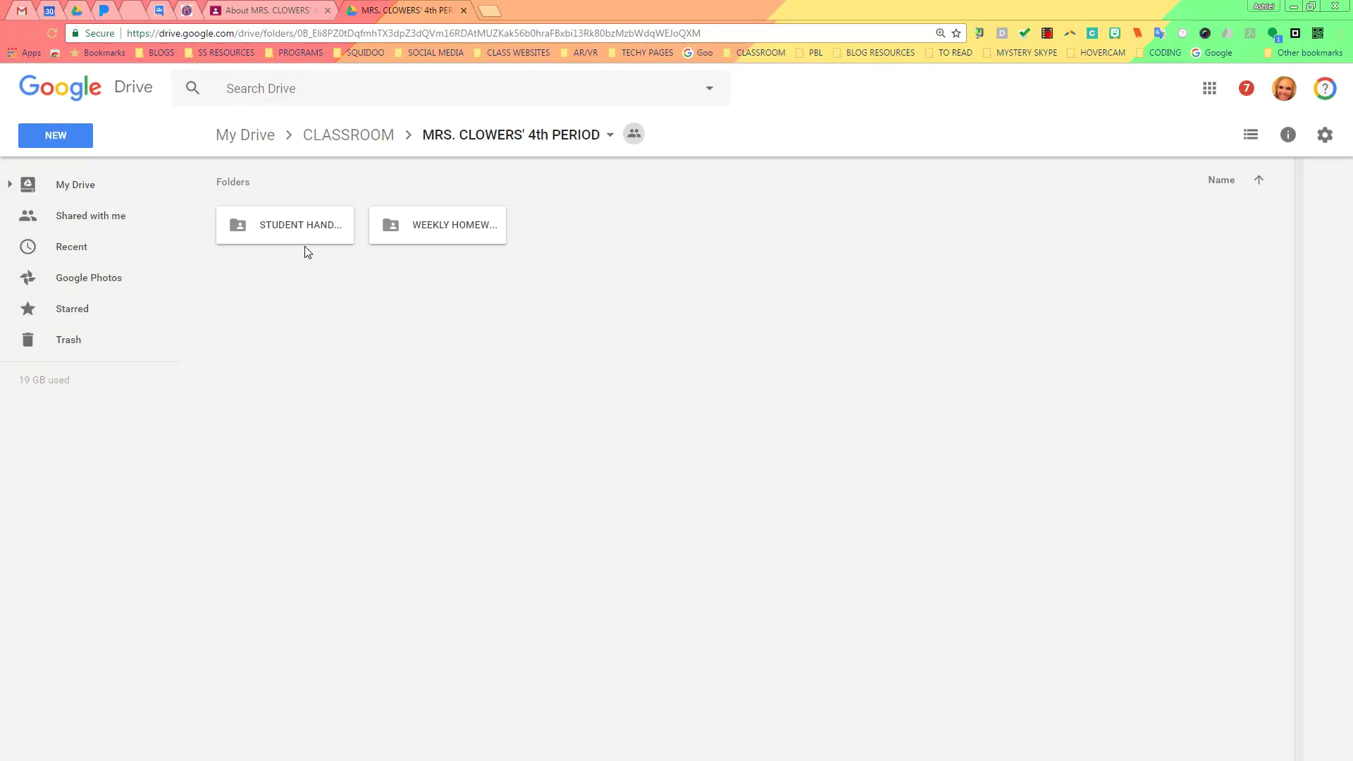
- Make the STUDENT HANDOUTS folder viewable by anyone with the link, view only
right_click(310, 219)
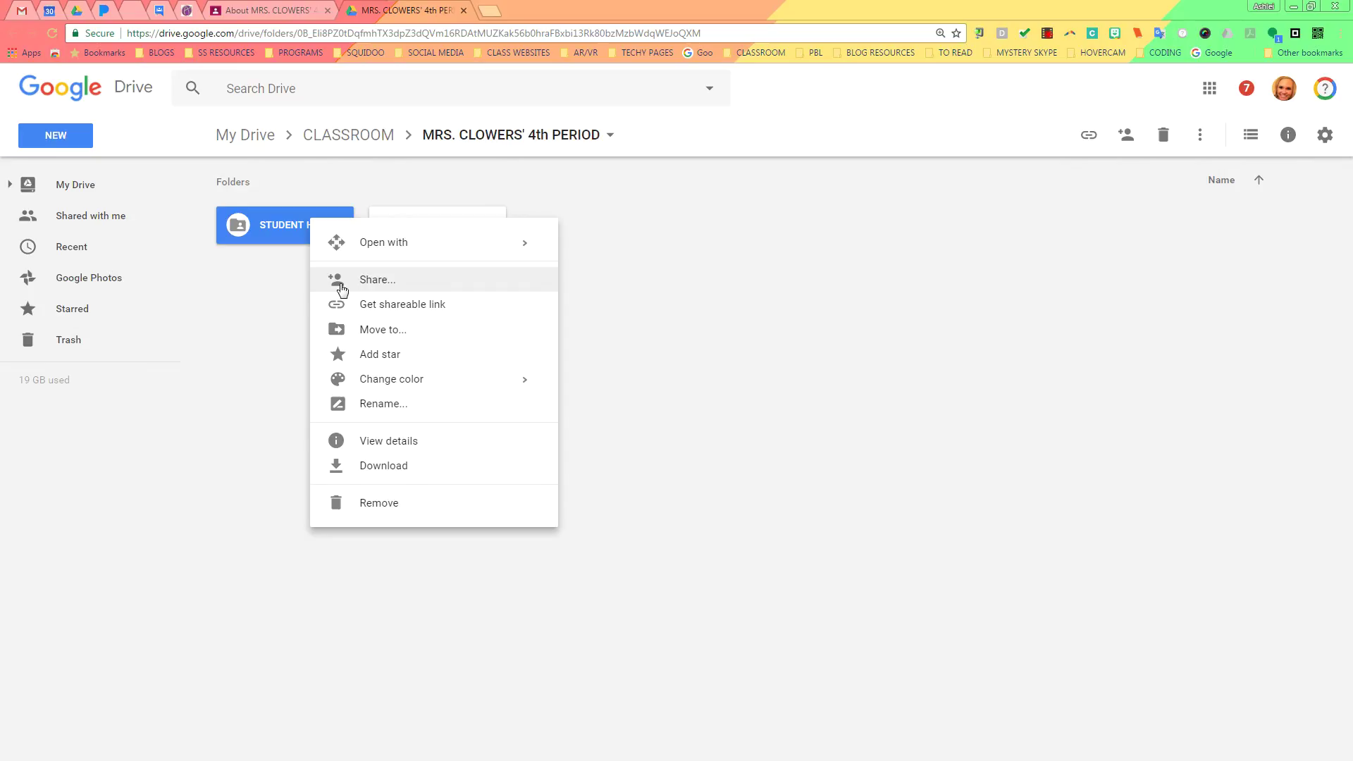
click(341, 281)
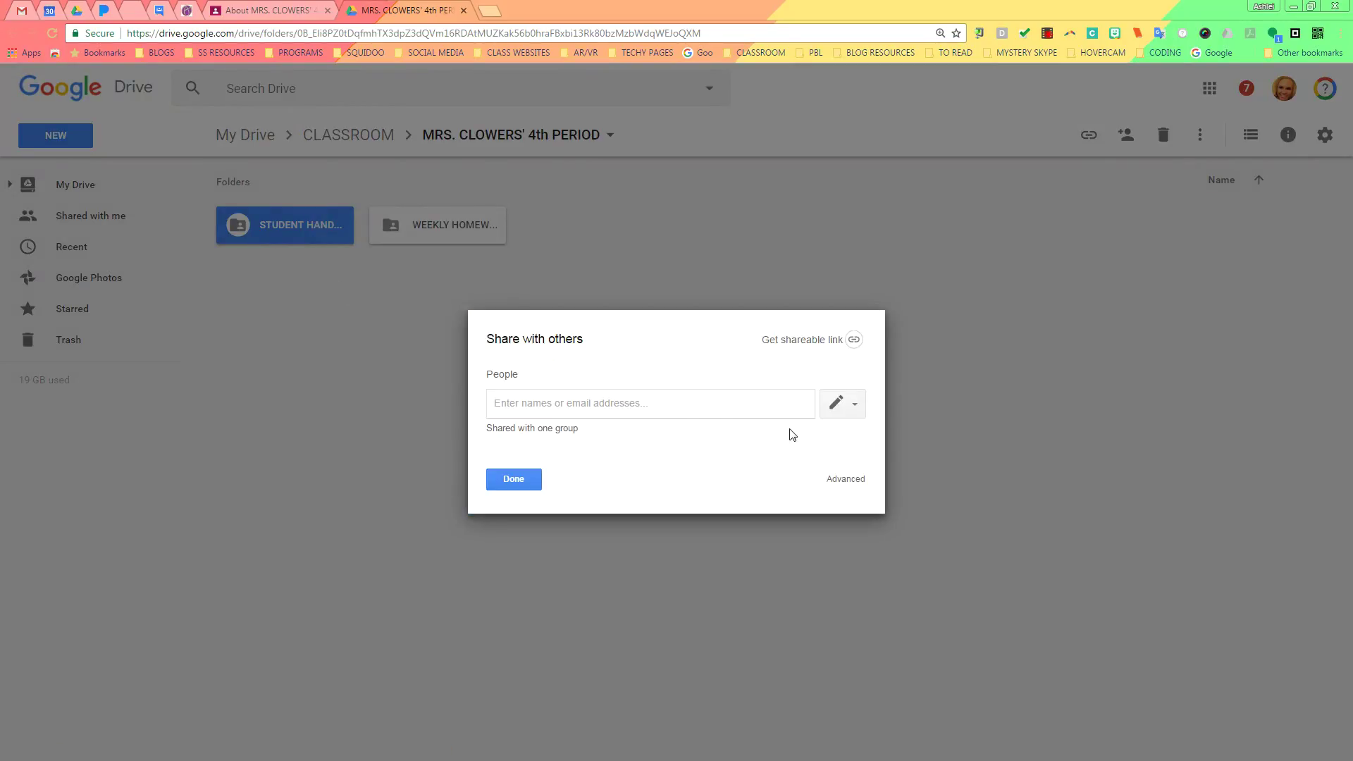
click(861, 487)
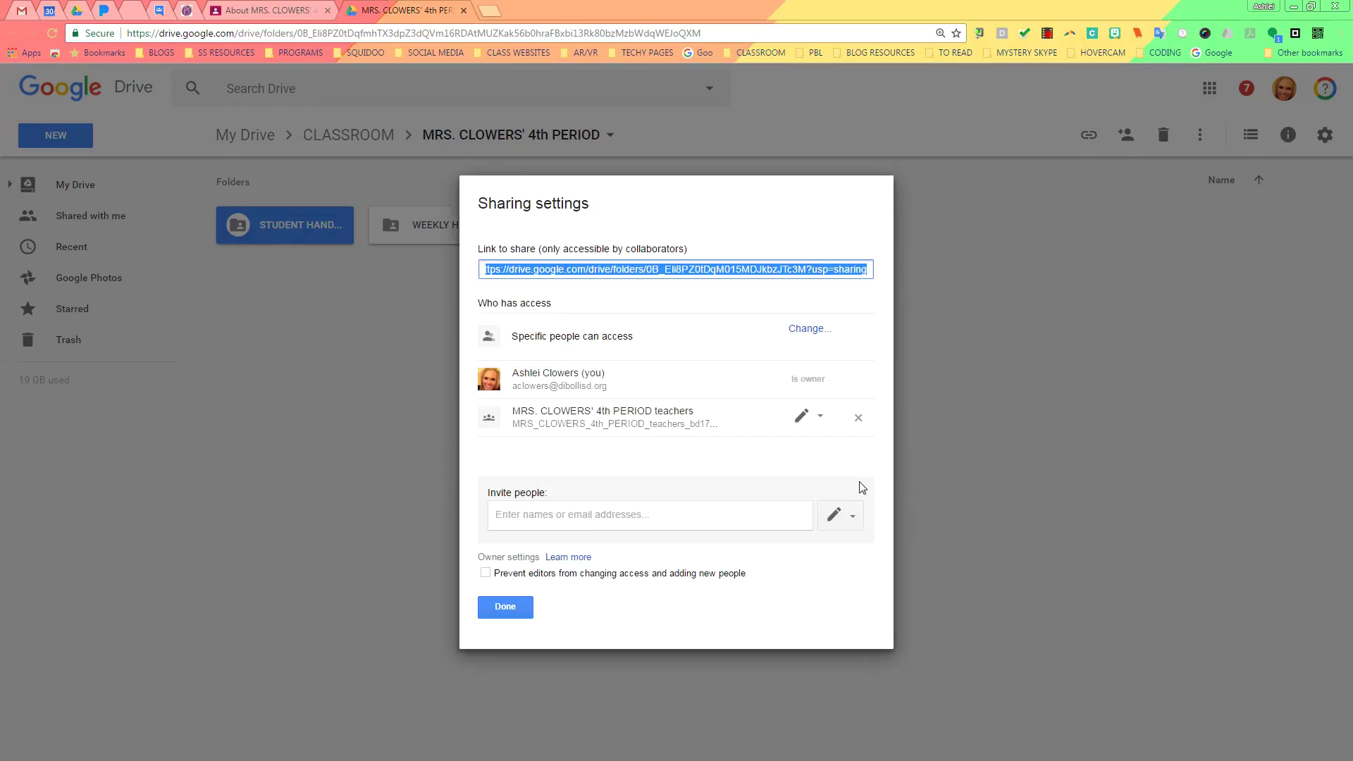
click(814, 334)
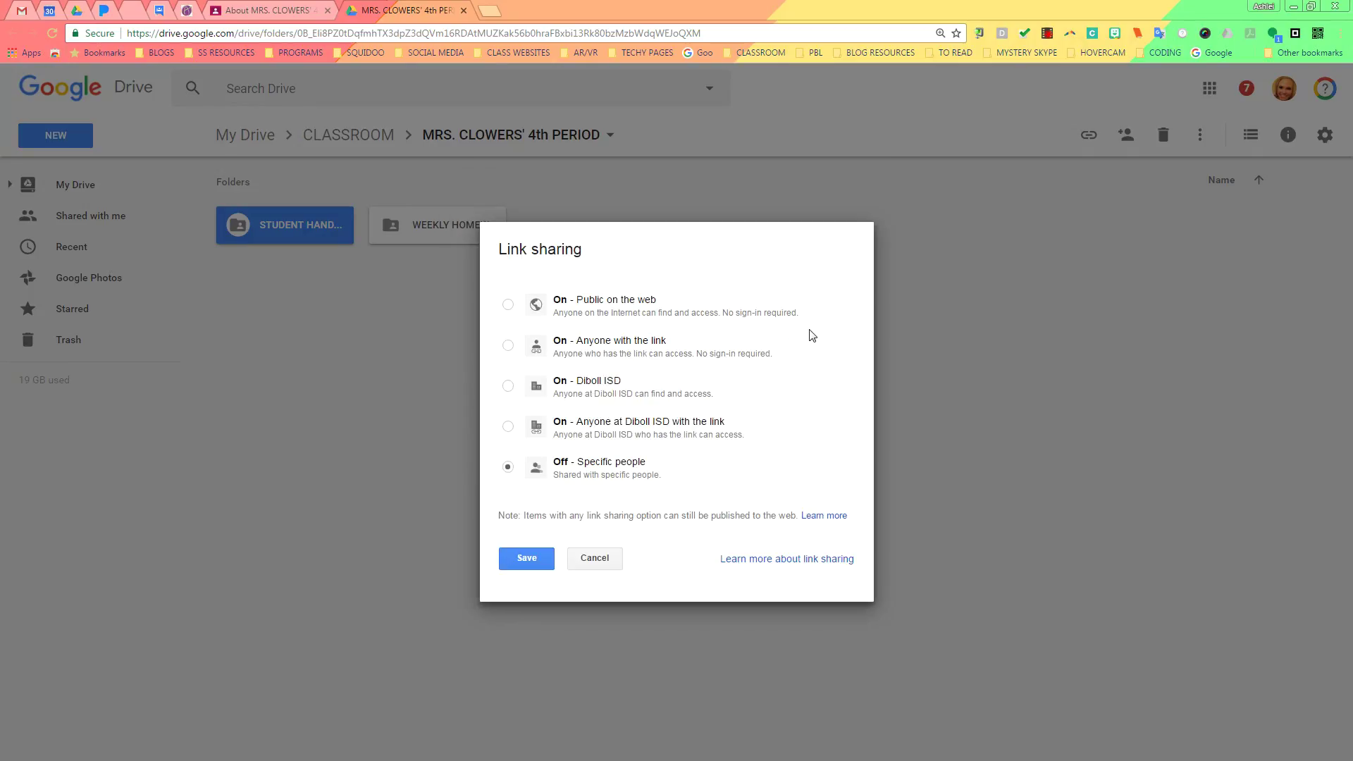
click(507, 347)
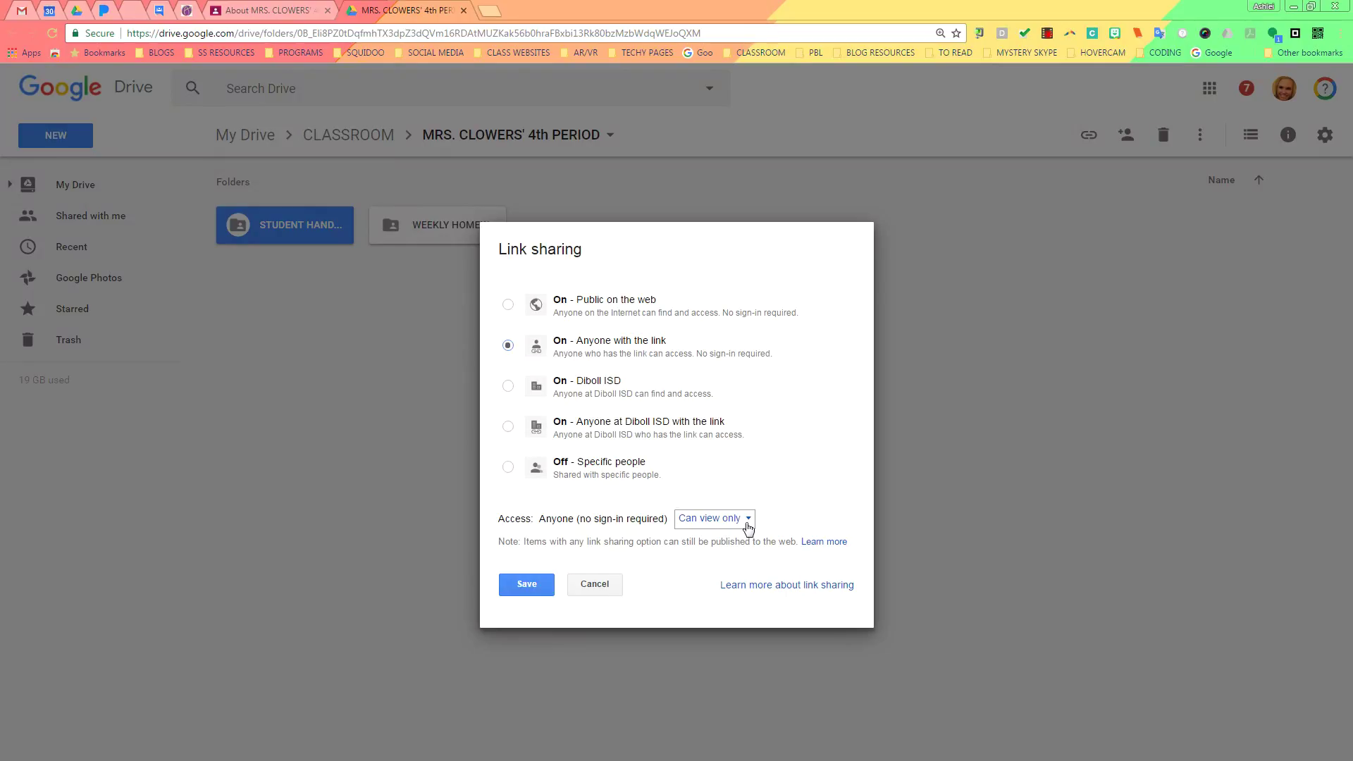
click(747, 523)
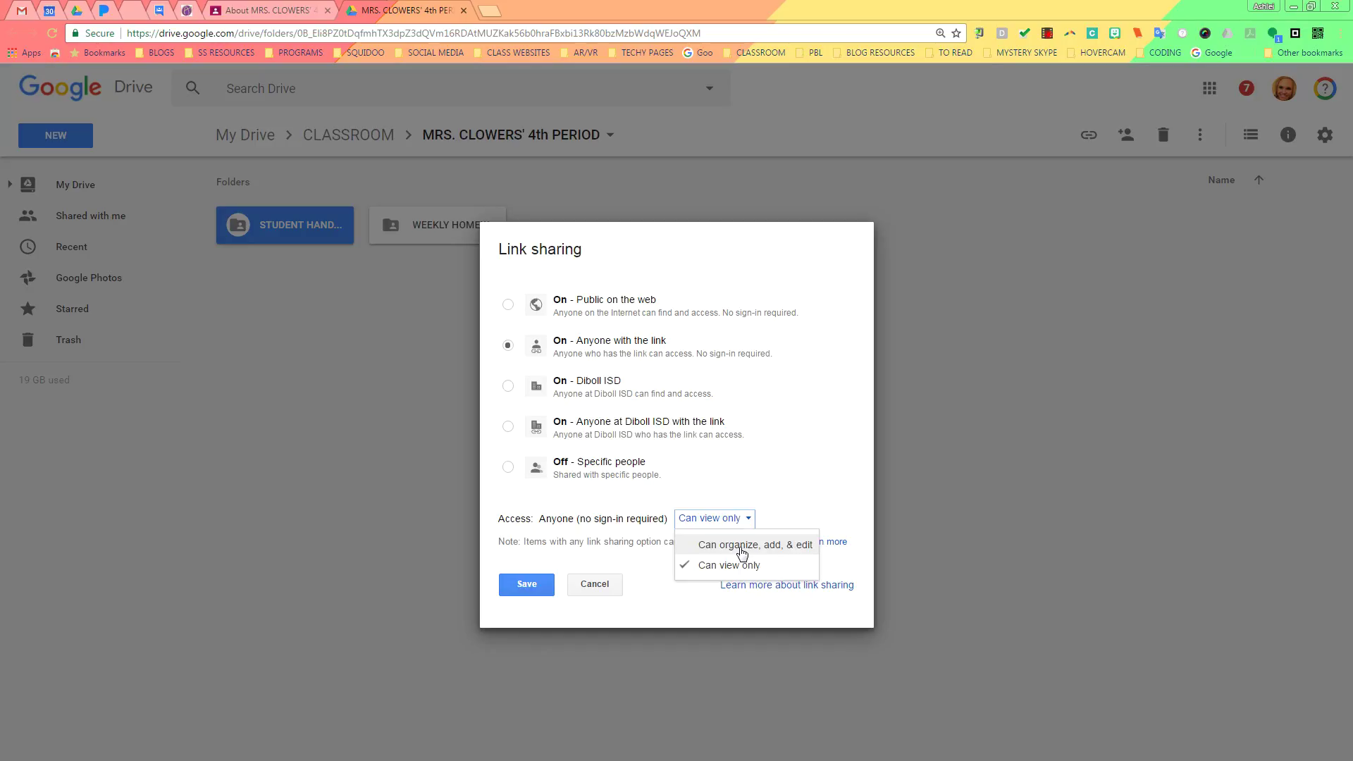
click(744, 526)
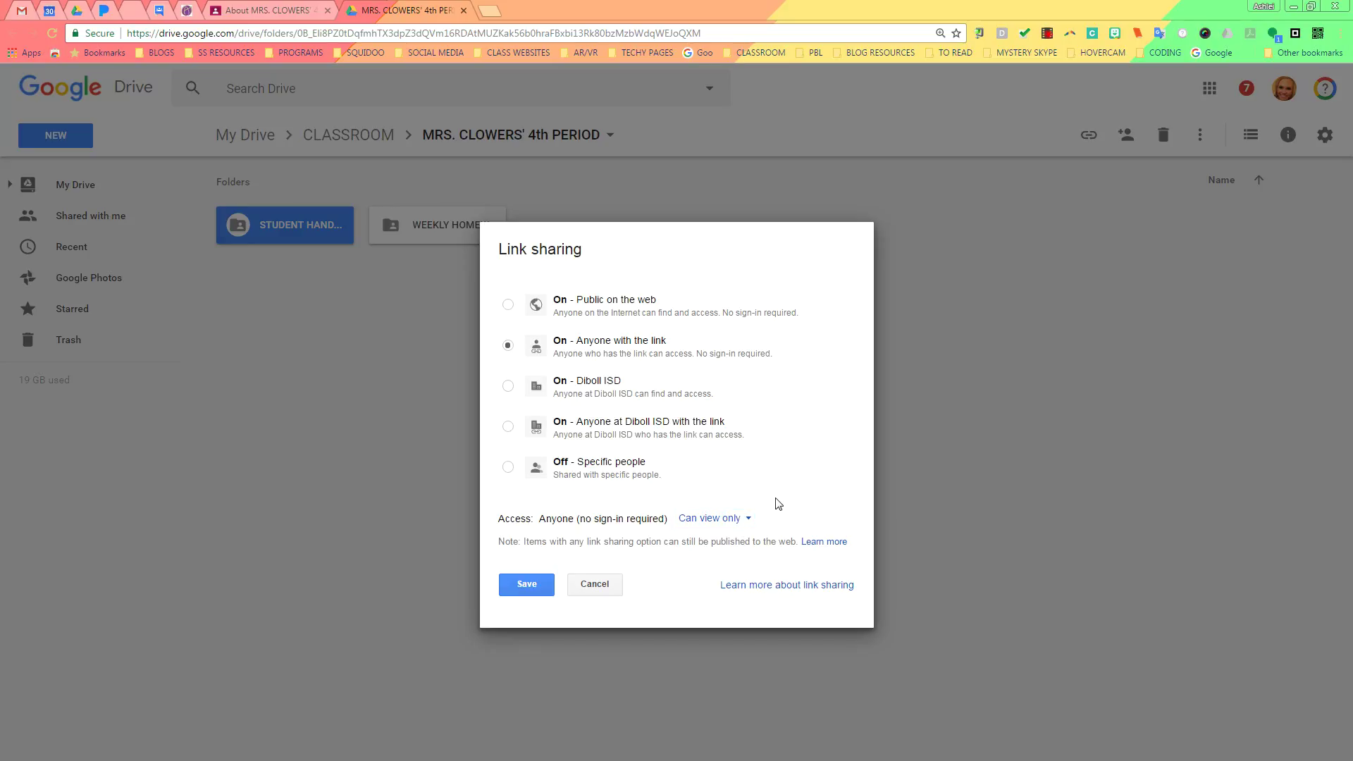
click(536, 587)
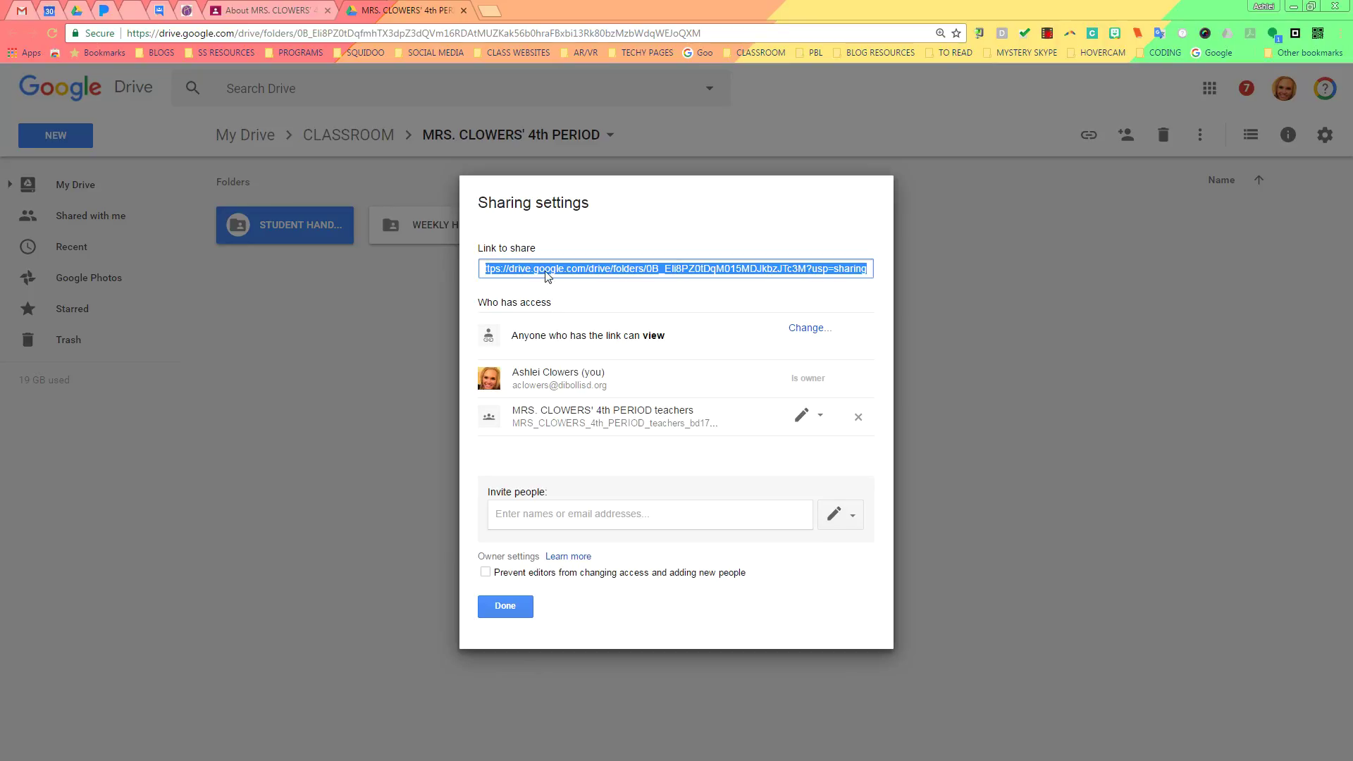
- Copy the folder's share link and close the sharing settings
right_click(547, 275)
click(567, 281)
click(513, 606)
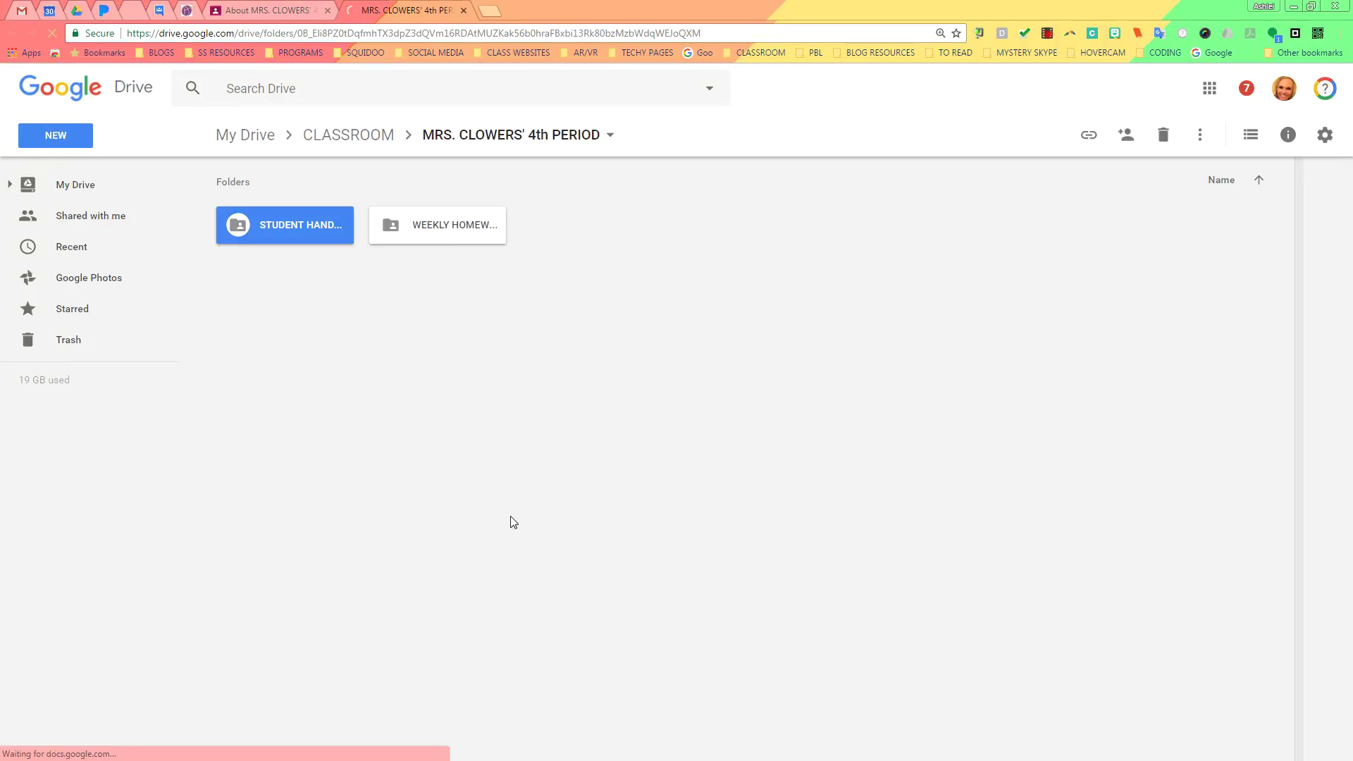
- Post a STUDENT HANDOUTS material with the pasted Drive folder link on the About page
click(277, 10)
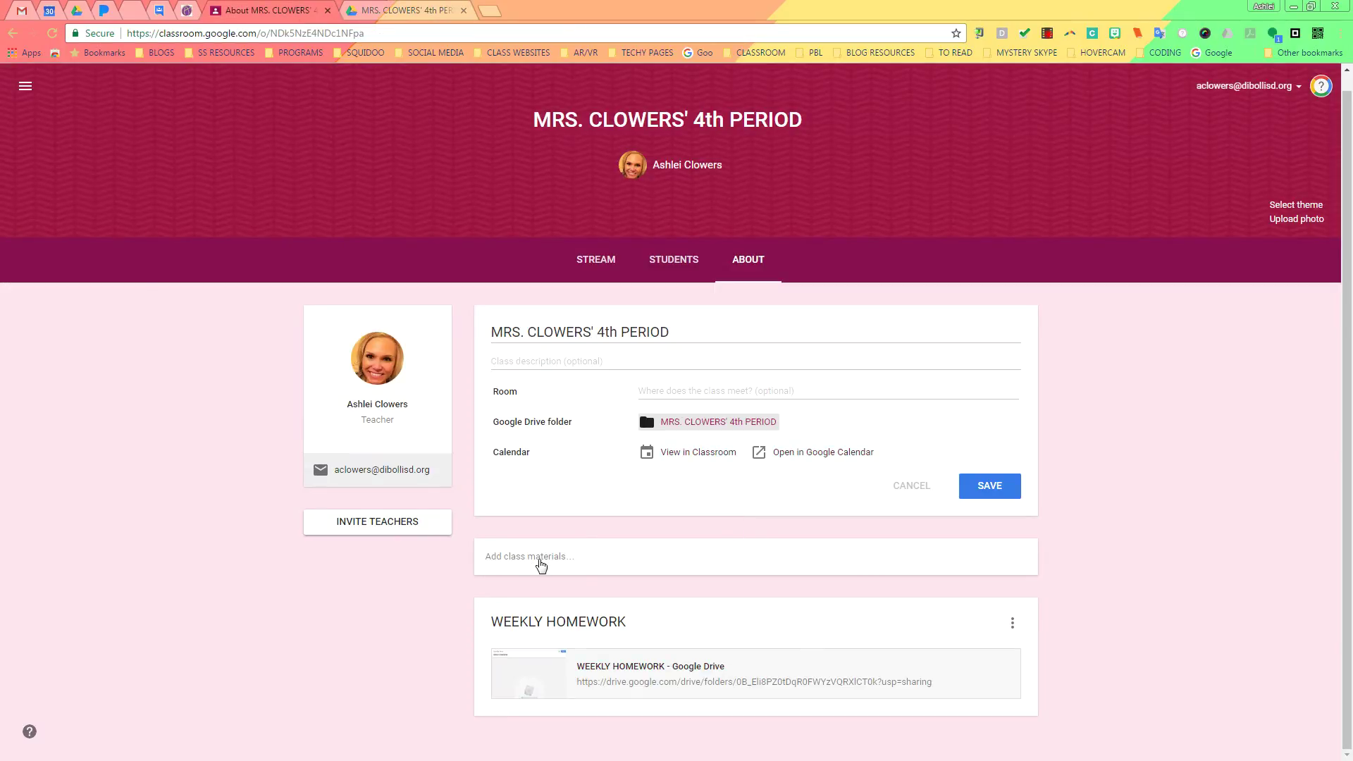
click(539, 565)
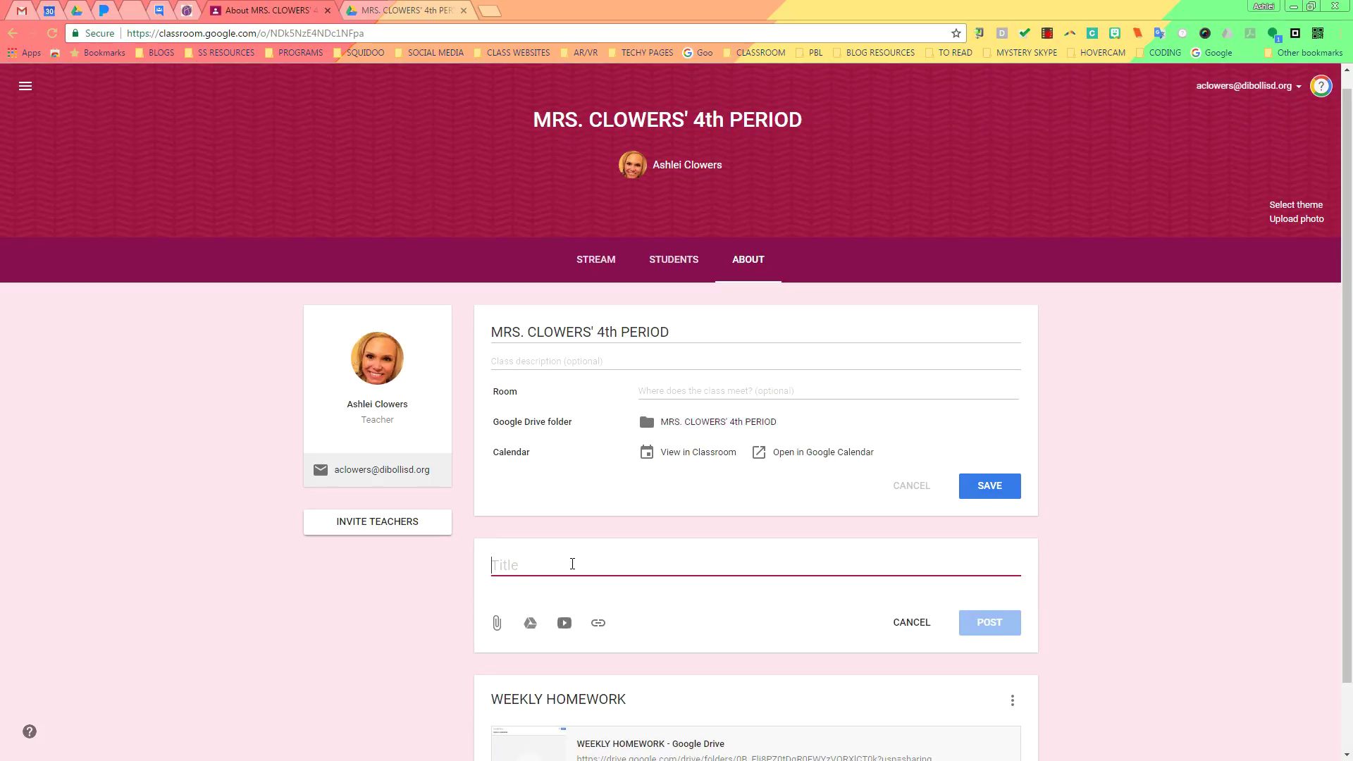
text(STUDENT HAND)
text(OUTS)
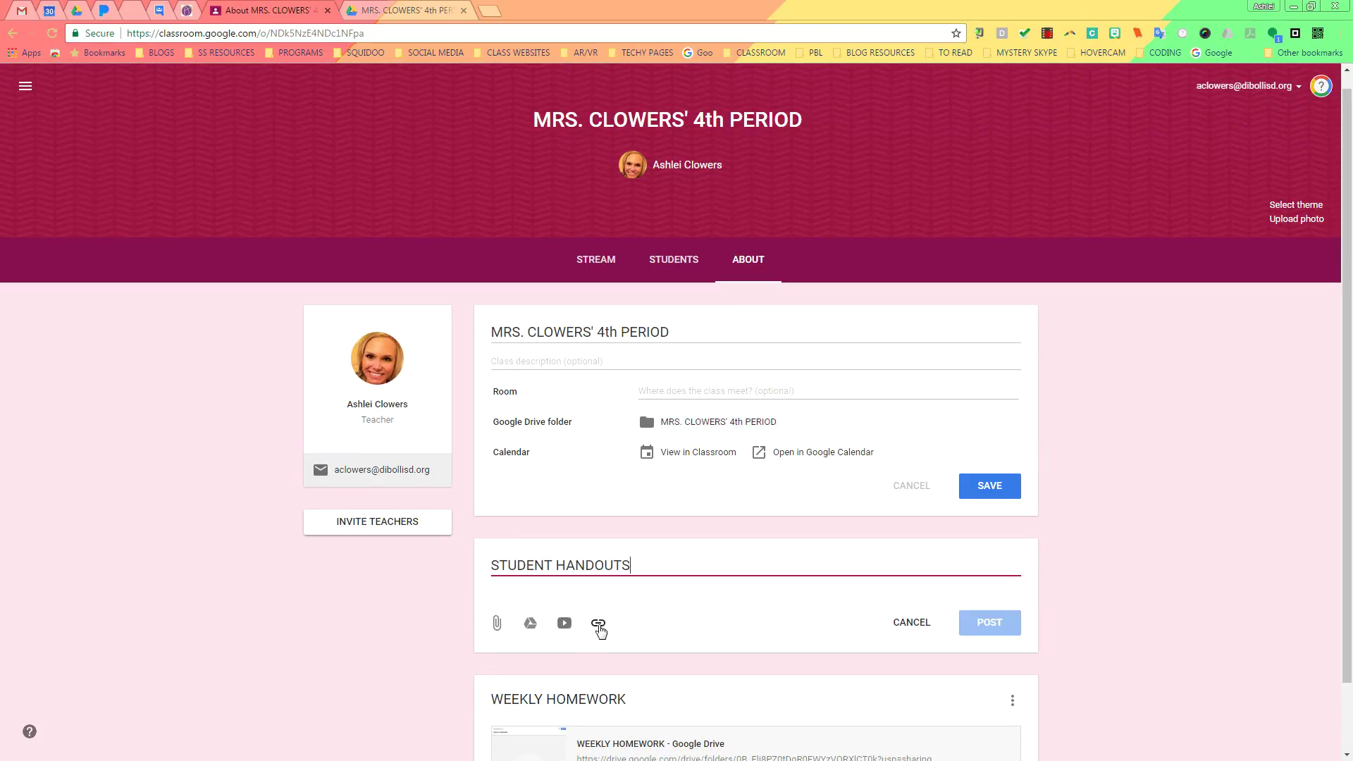
click(598, 623)
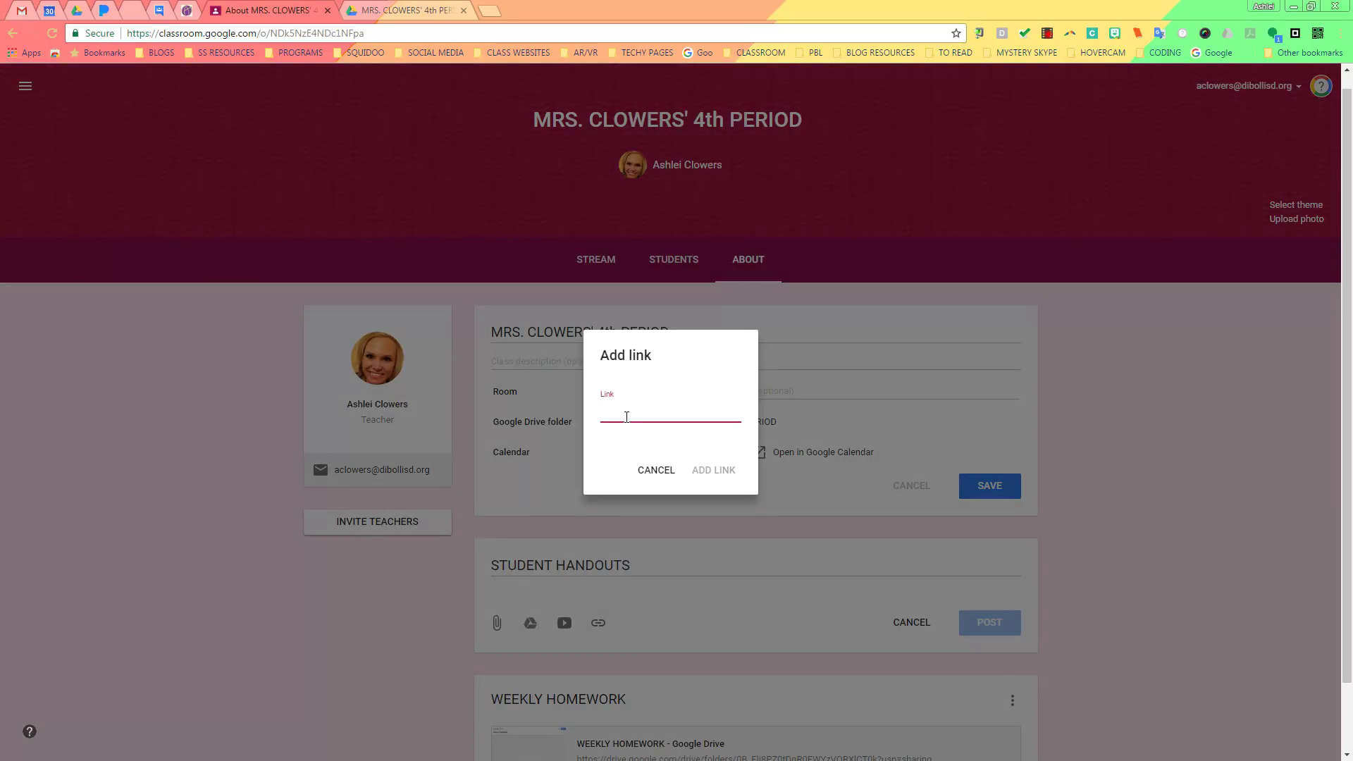
right_click(624, 411)
click(642, 497)
click(715, 472)
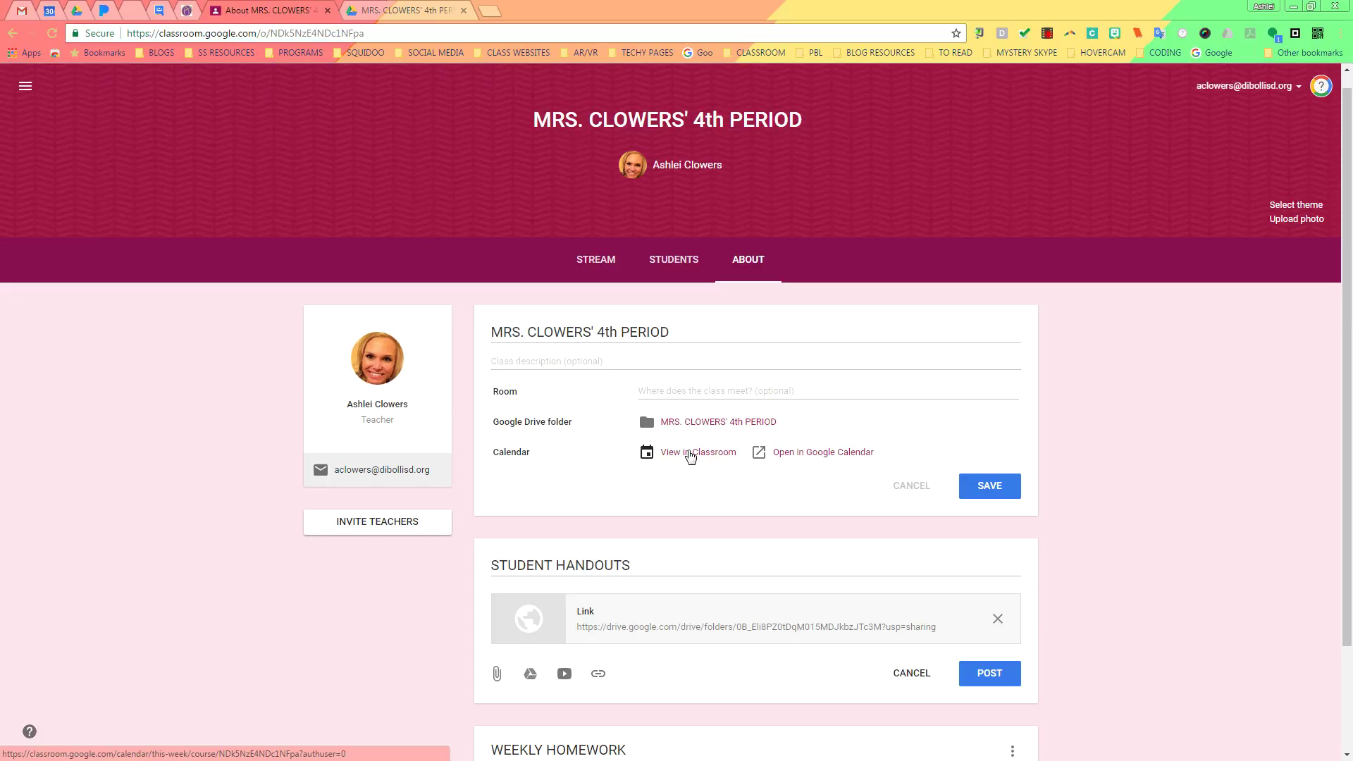
click(981, 681)
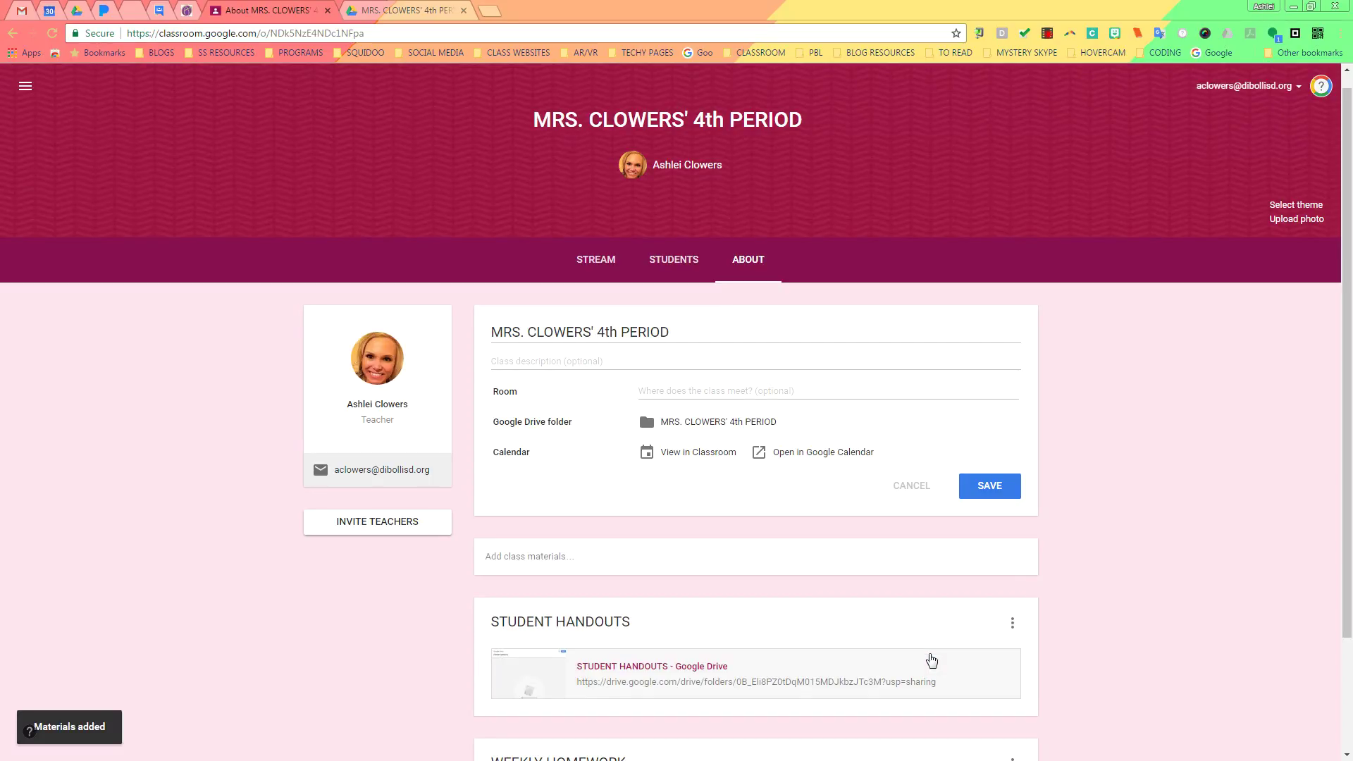
scroll(641, 622, down, 2)
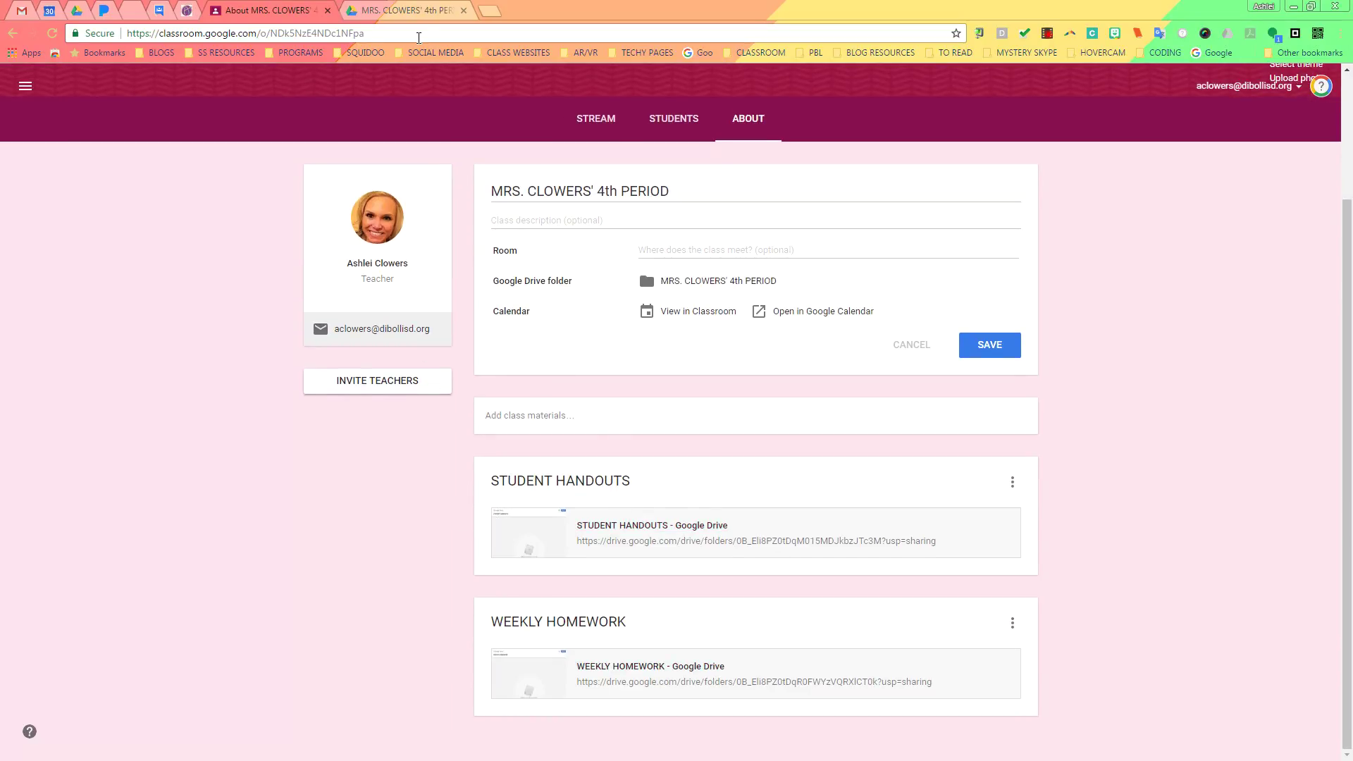
- Open the STUDENT HANDOUTS folder from the class Drive folder
click(407, 11)
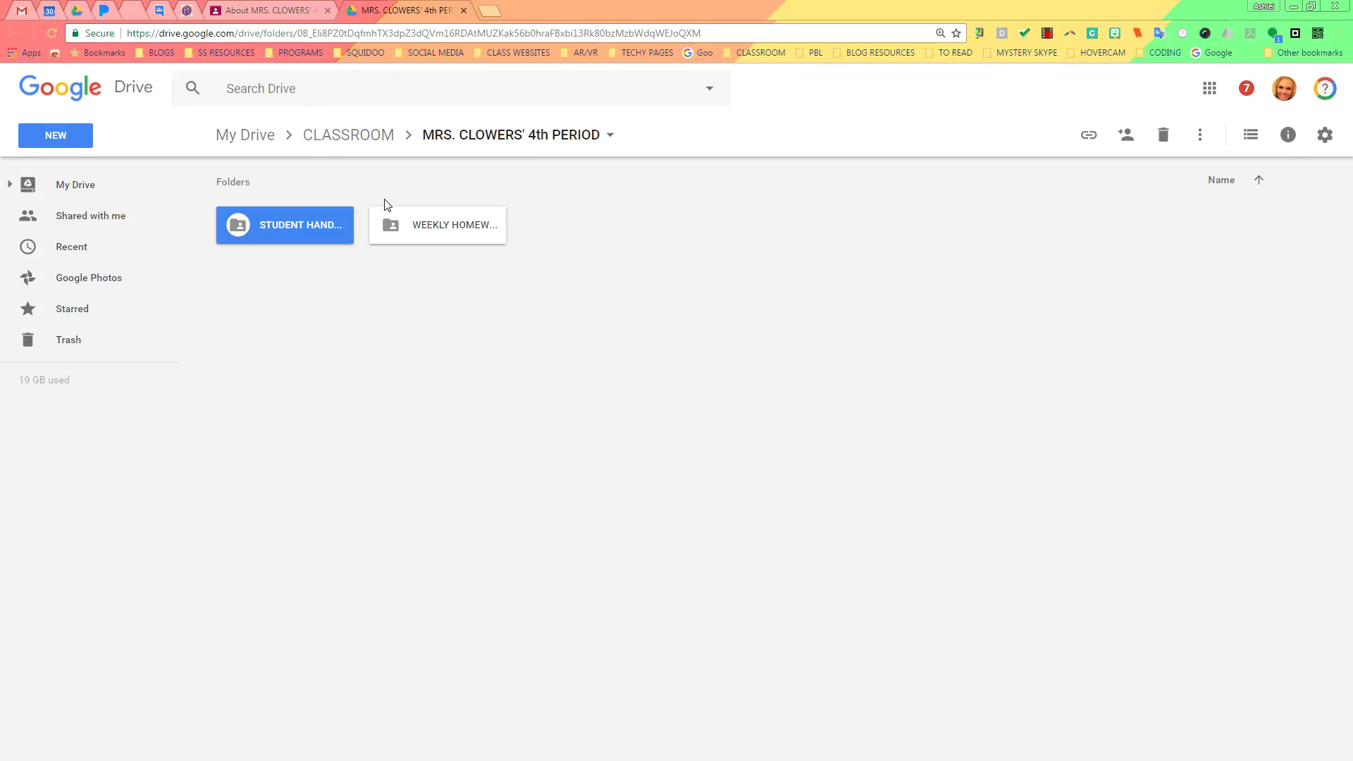
click(310, 230)
double_click(310, 230)
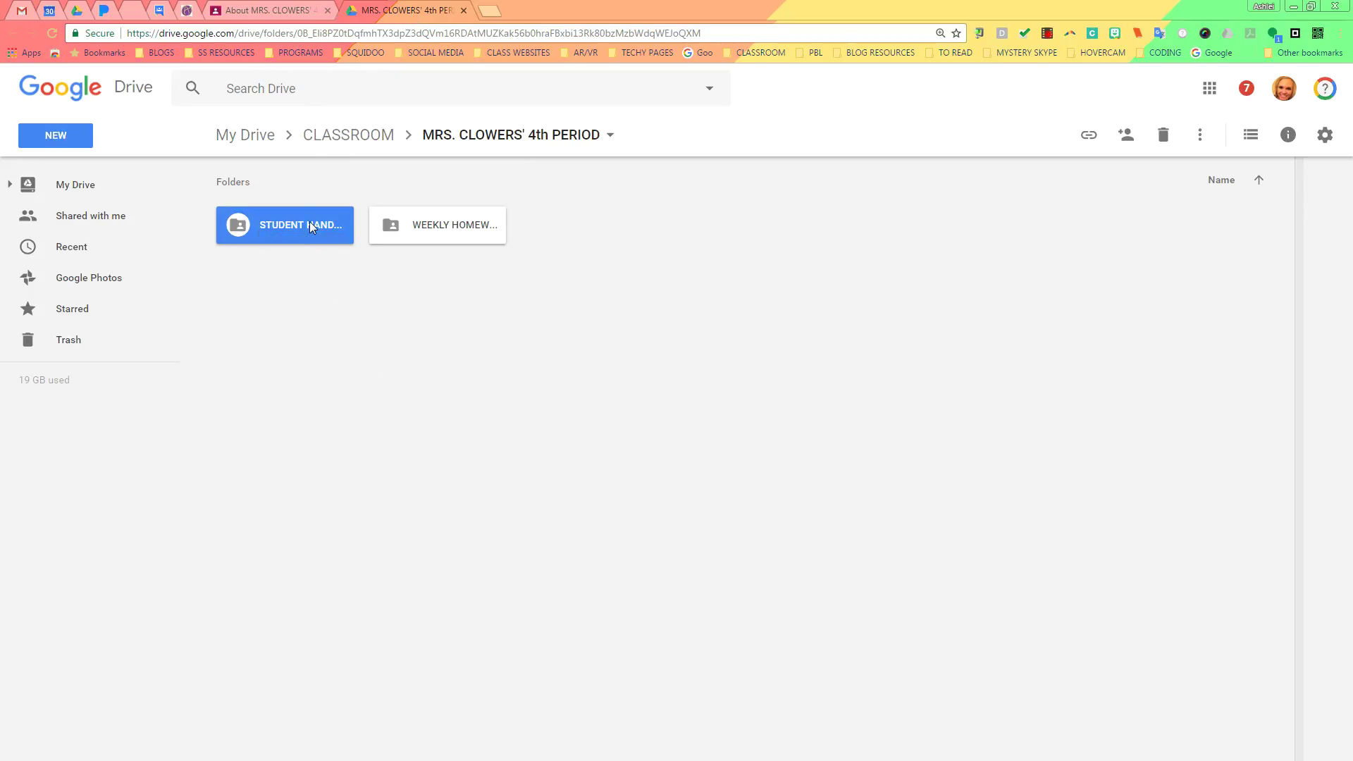
- Open and dismiss the New menu, check the Classroom tab, then return to Drive
click(74, 140)
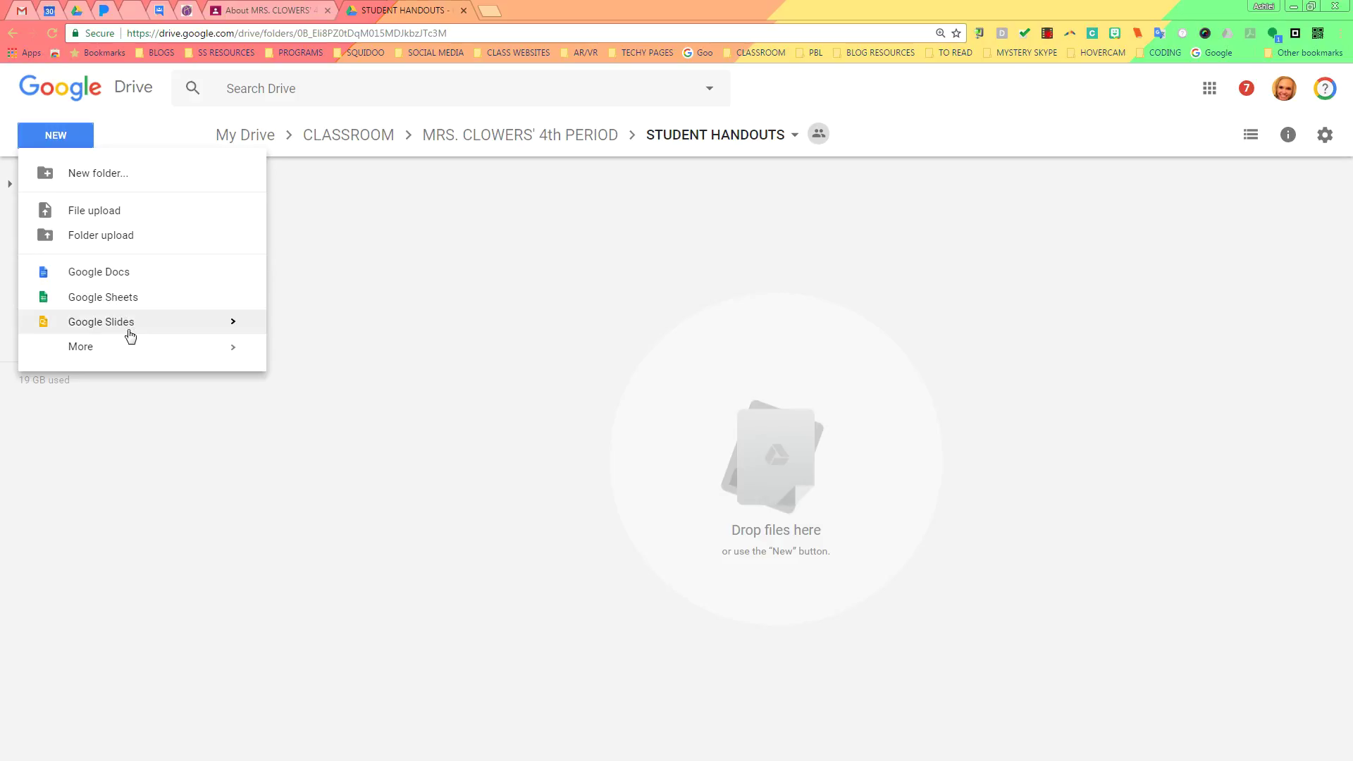
click(534, 377)
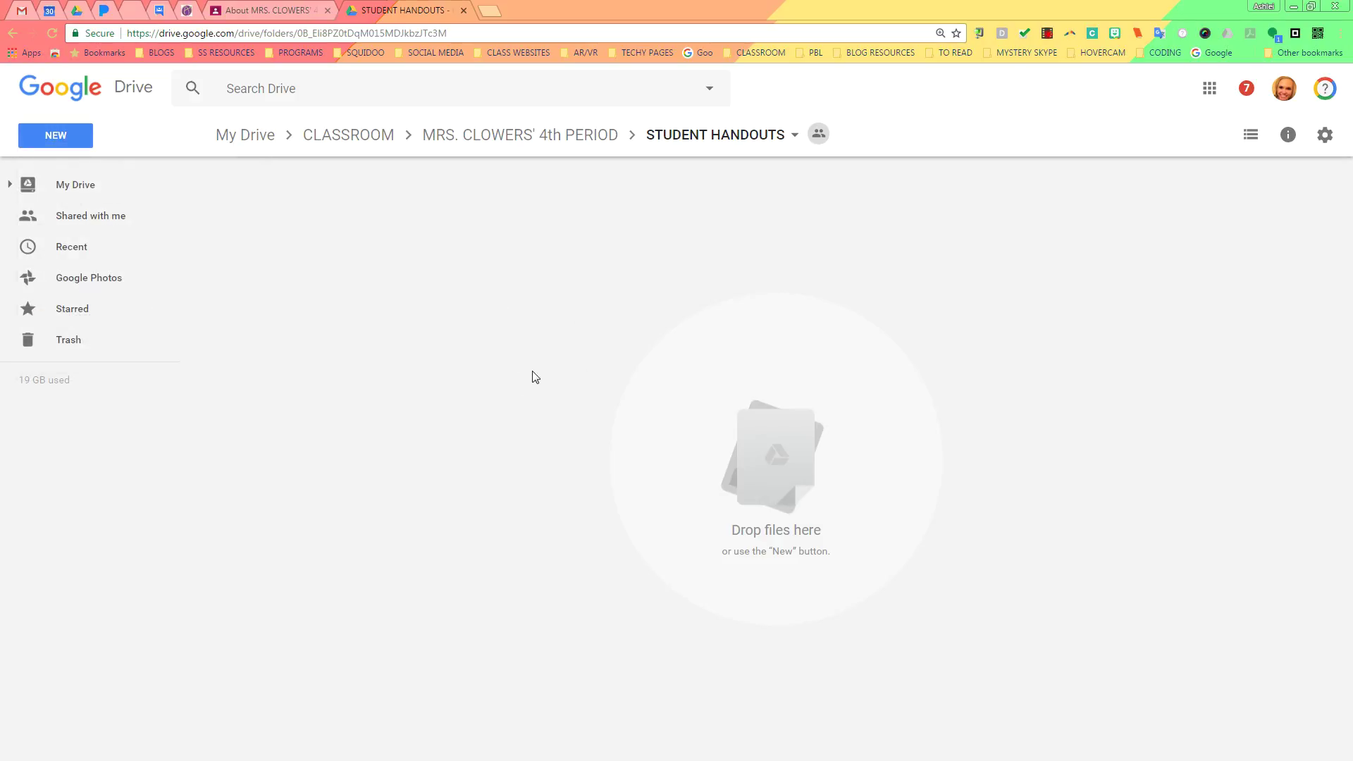
click(288, 13)
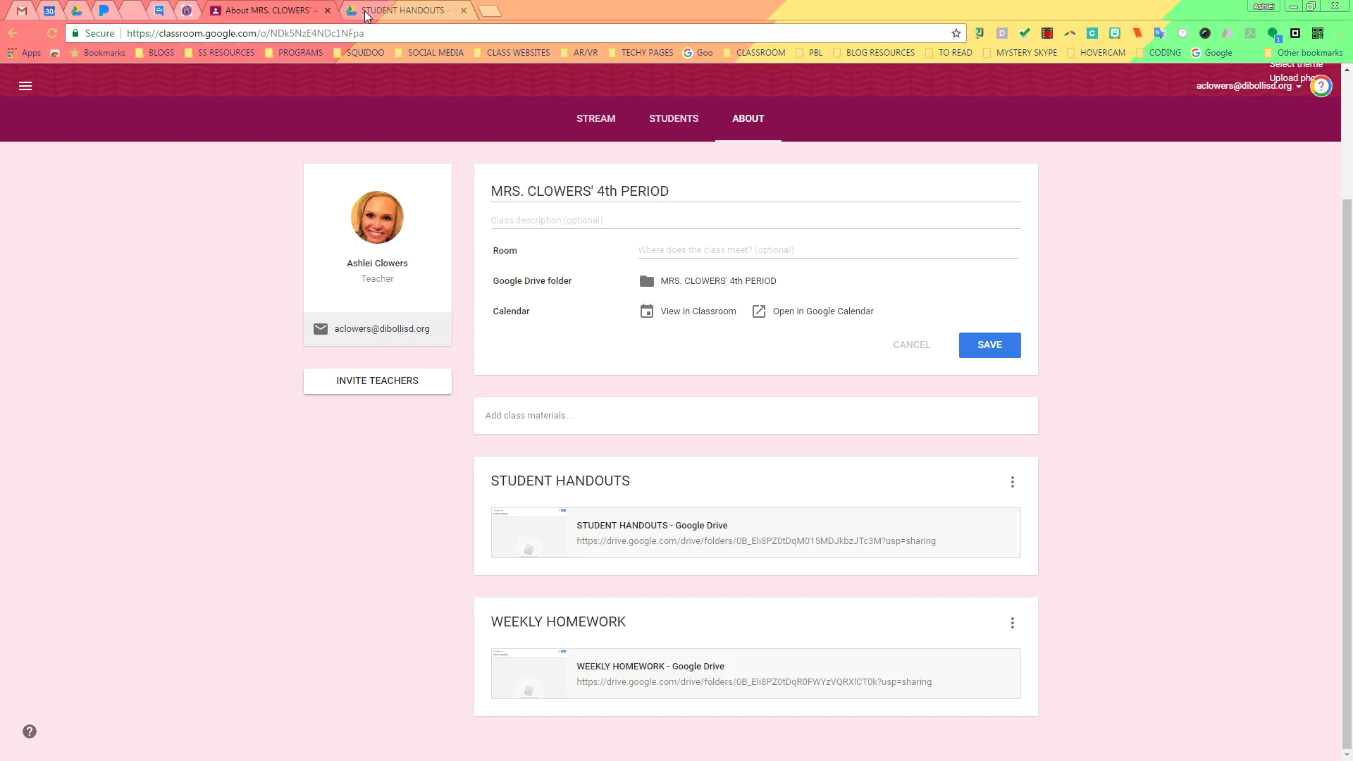
click(390, 13)
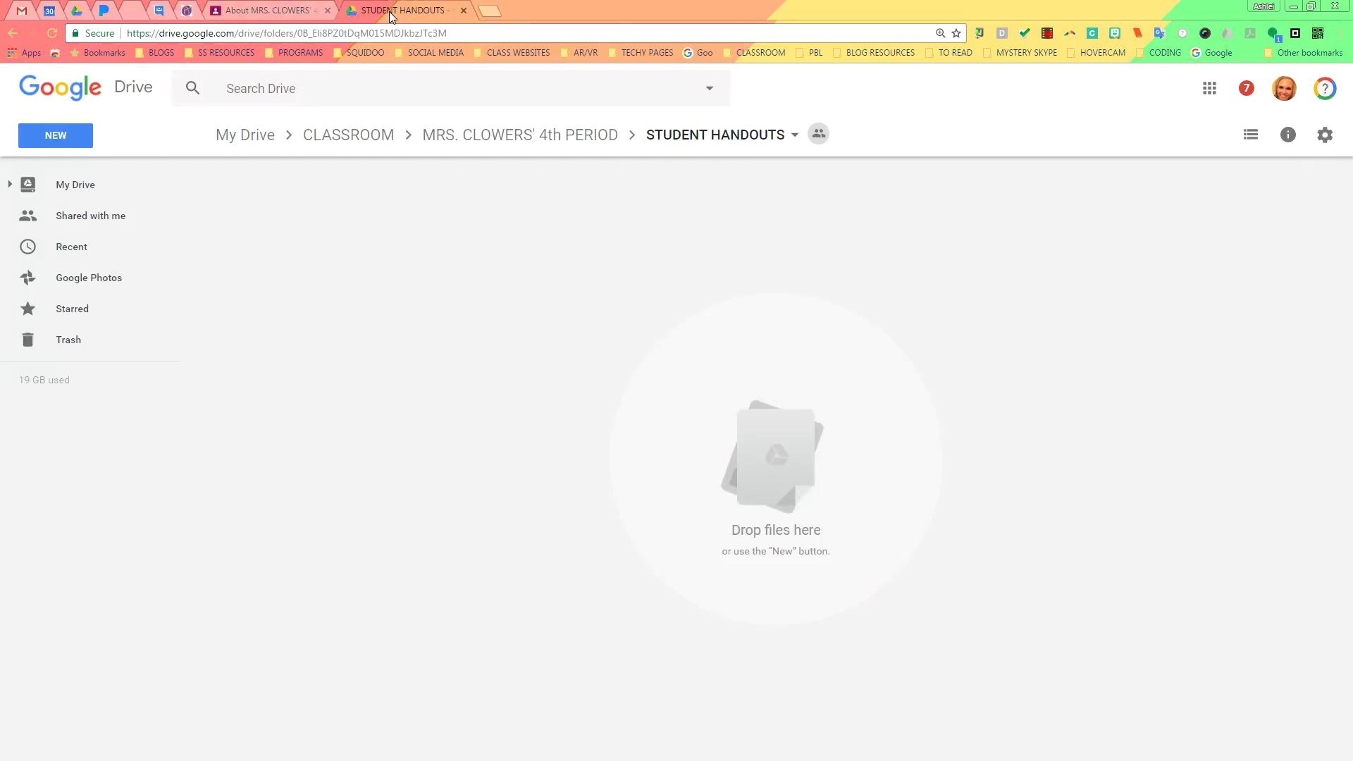
- Browse My Drive > SOCIAL STUIDES 15-16 > UNITS > UNIT THREE and select BATTLES OF REV WAR
click(104, 190)
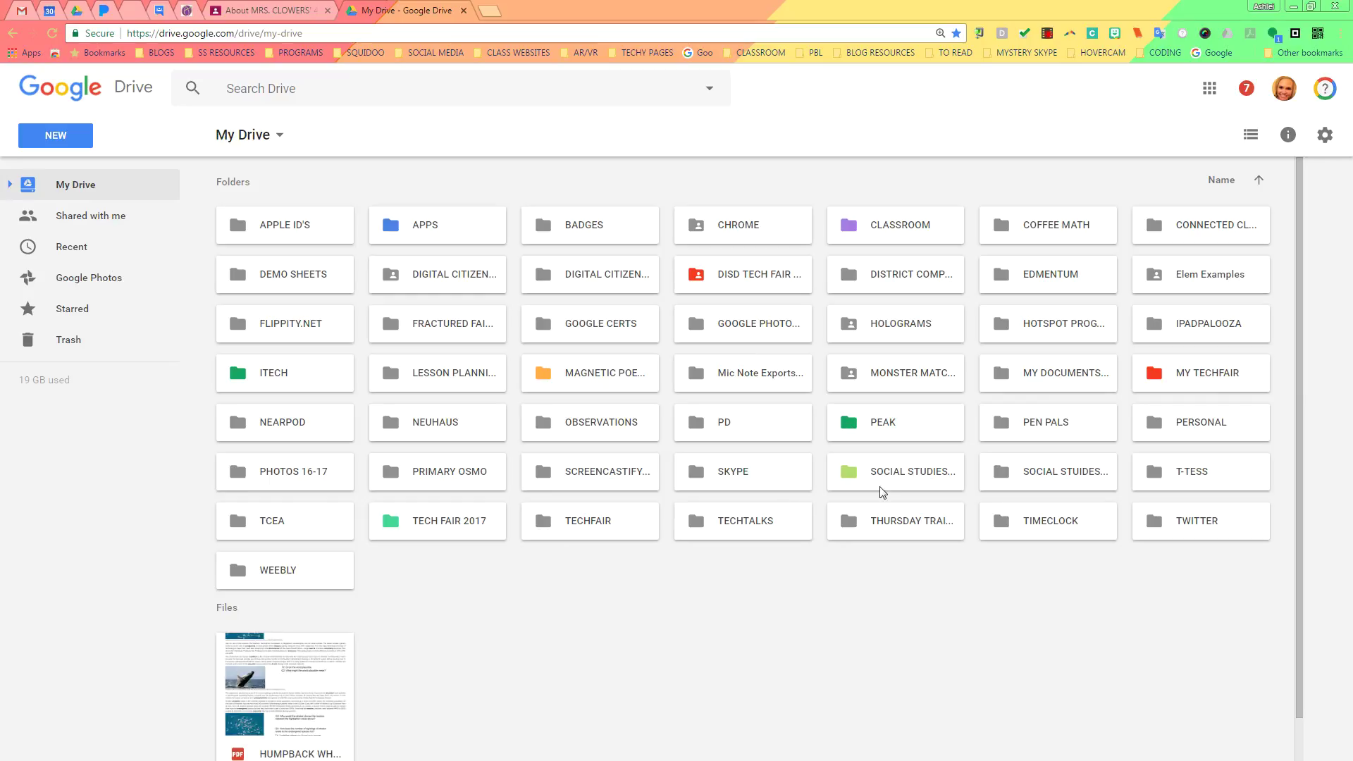
double_click(1026, 479)
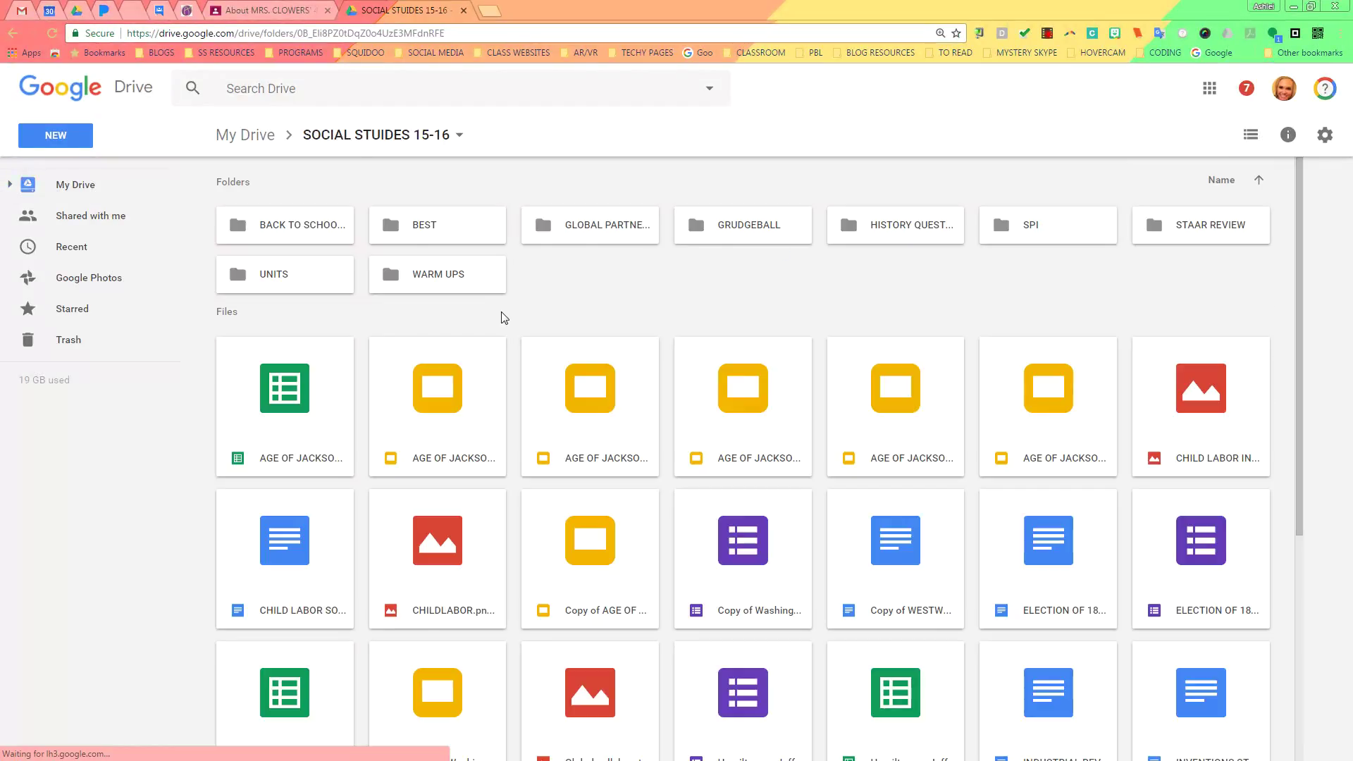
double_click(275, 273)
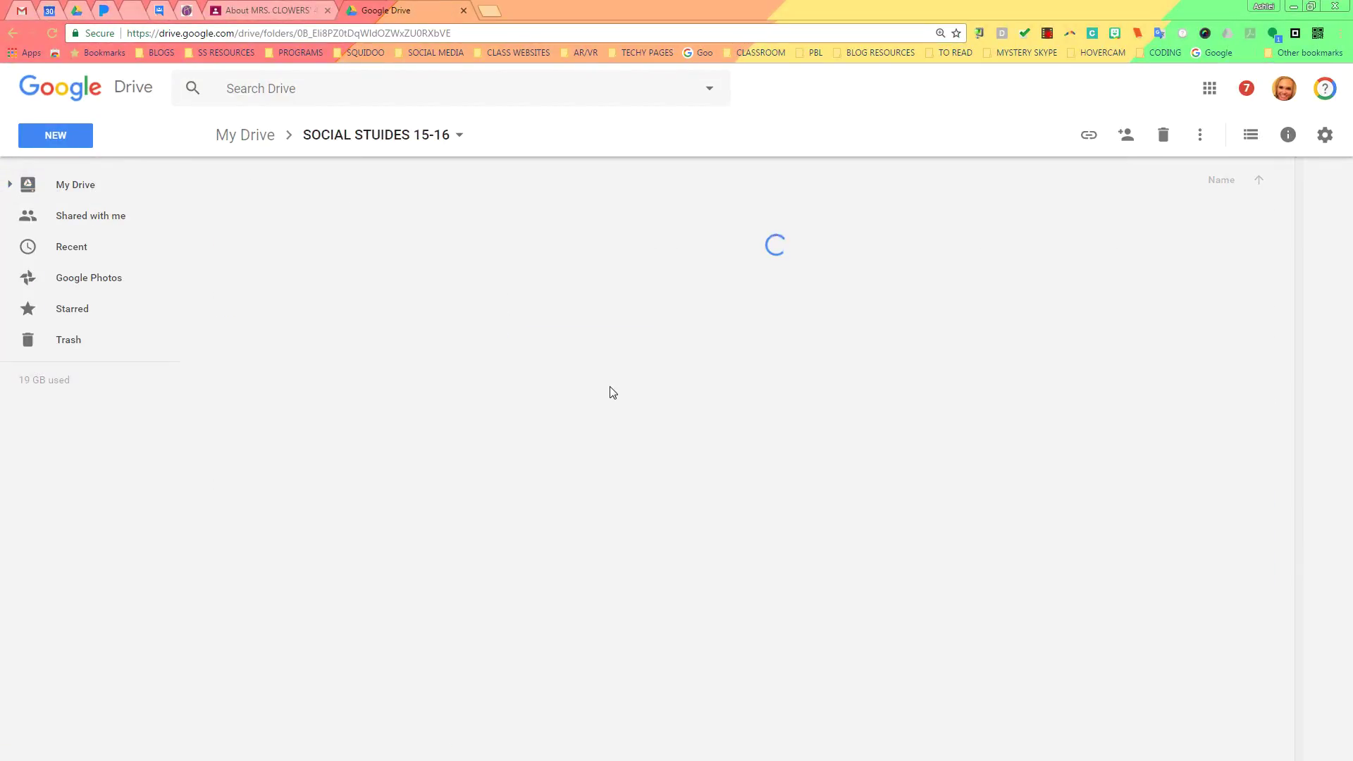
double_click(447, 280)
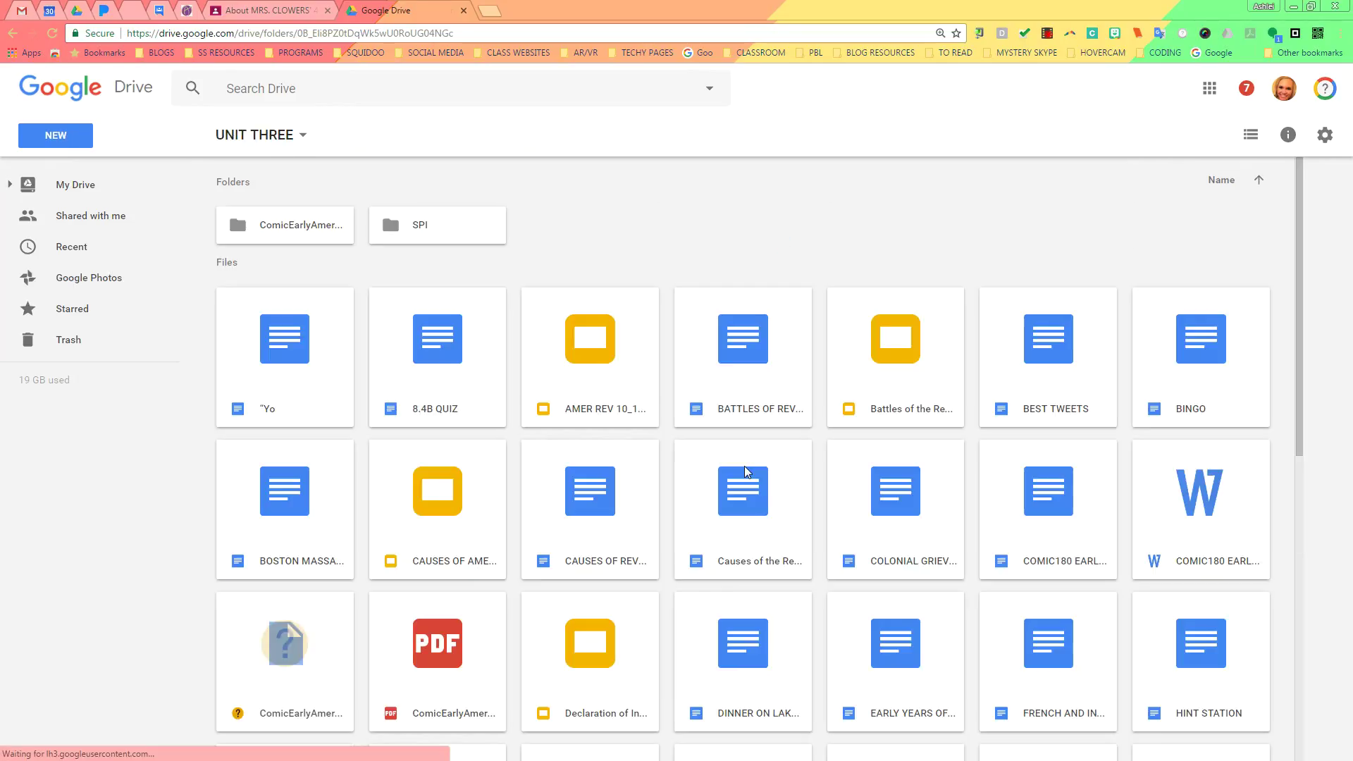
click(756, 416)
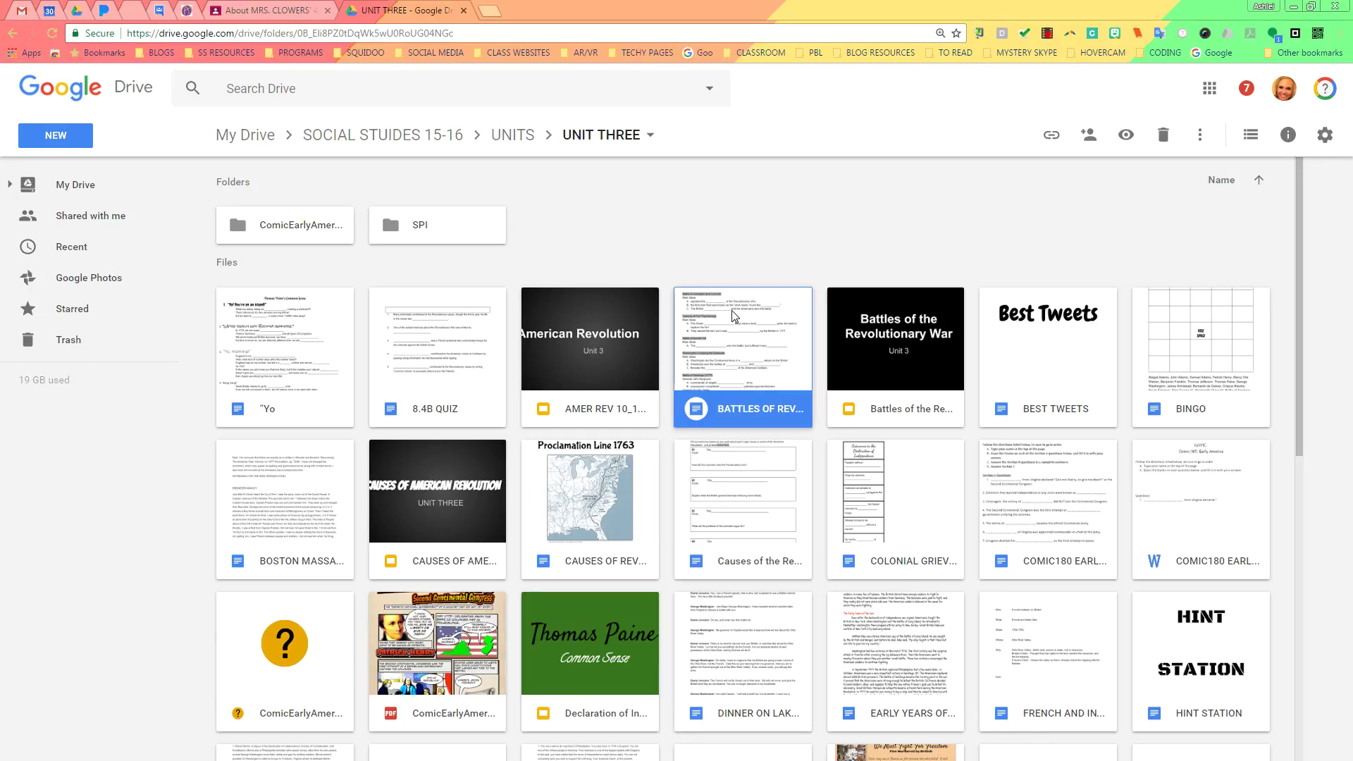
- Add BATTLES OF REV WAR to CLASSROOM > MRS. CLOWERS' 4th PERIOD > STUDENT HANDOUTS using Shift+Z
key(shift+z)
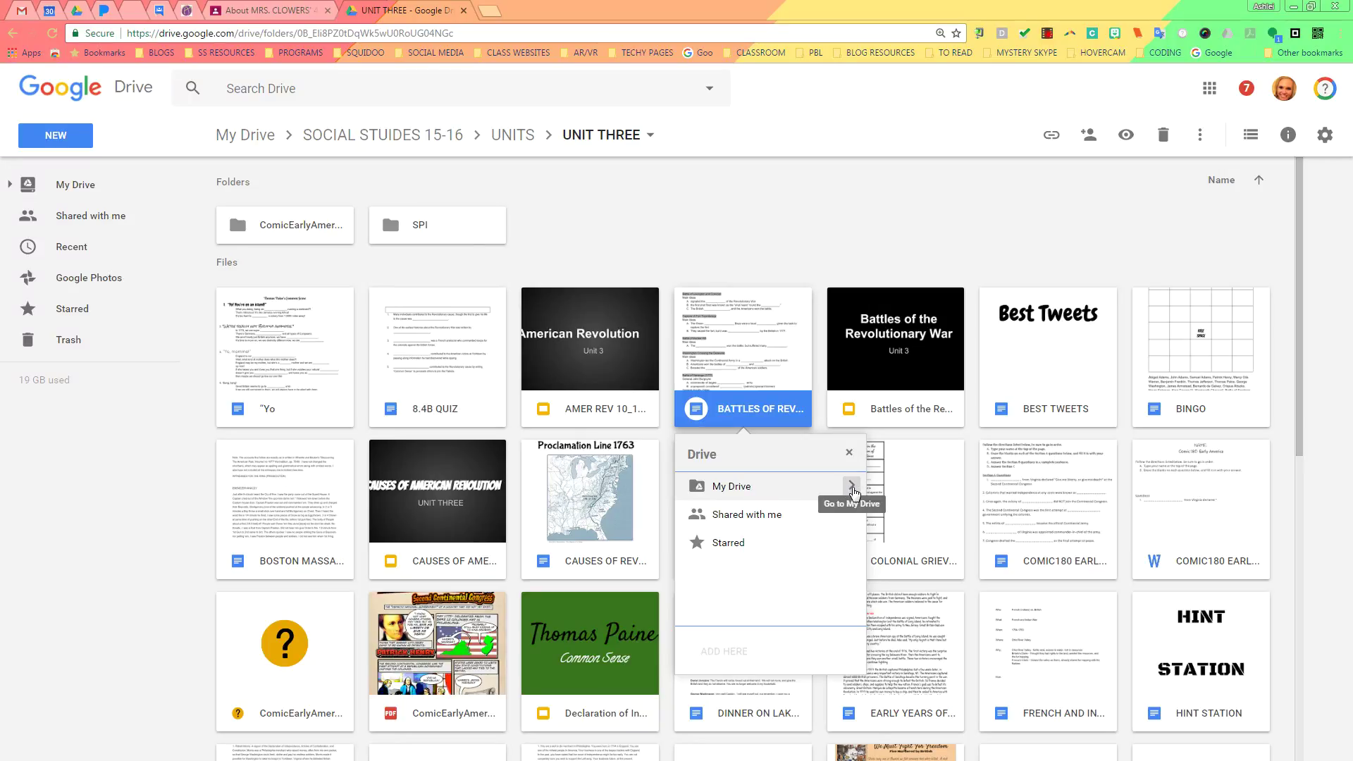
click(853, 487)
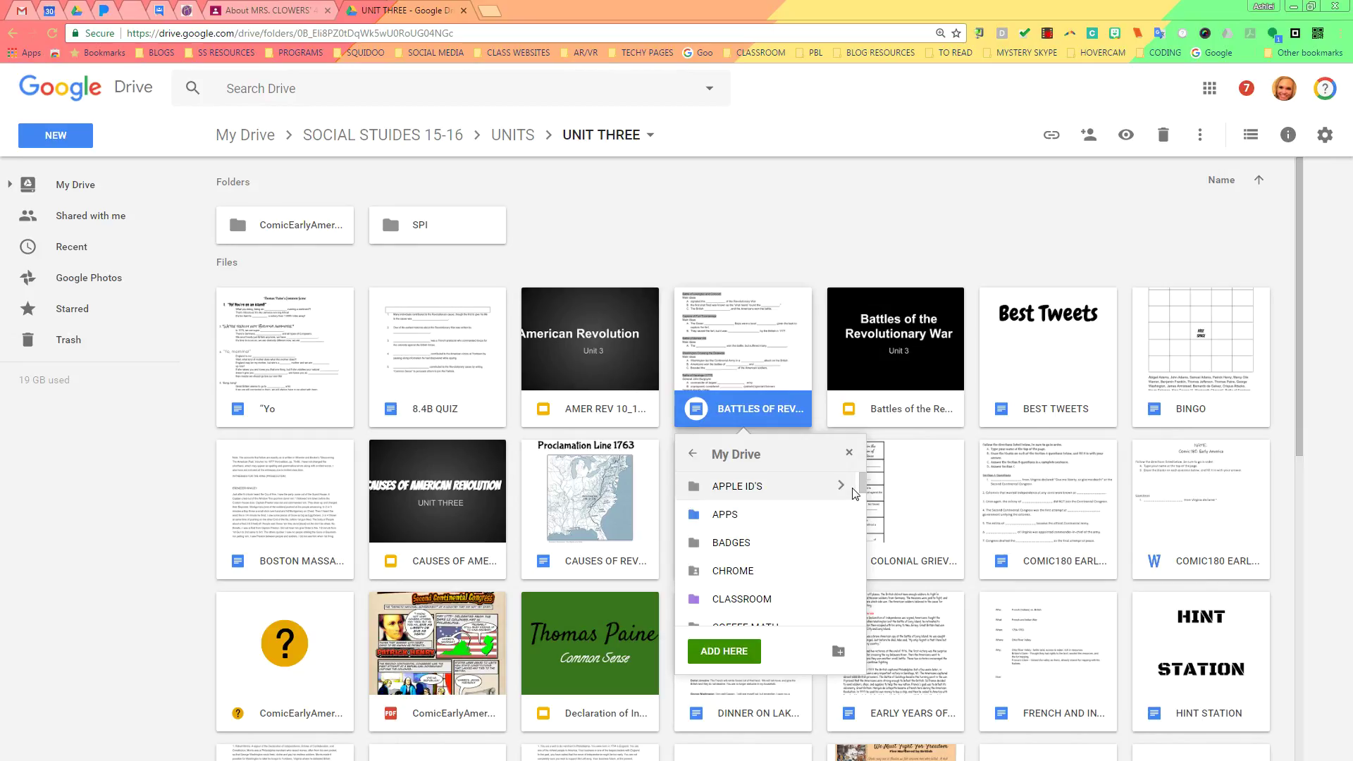
drag(859, 476, 862, 498)
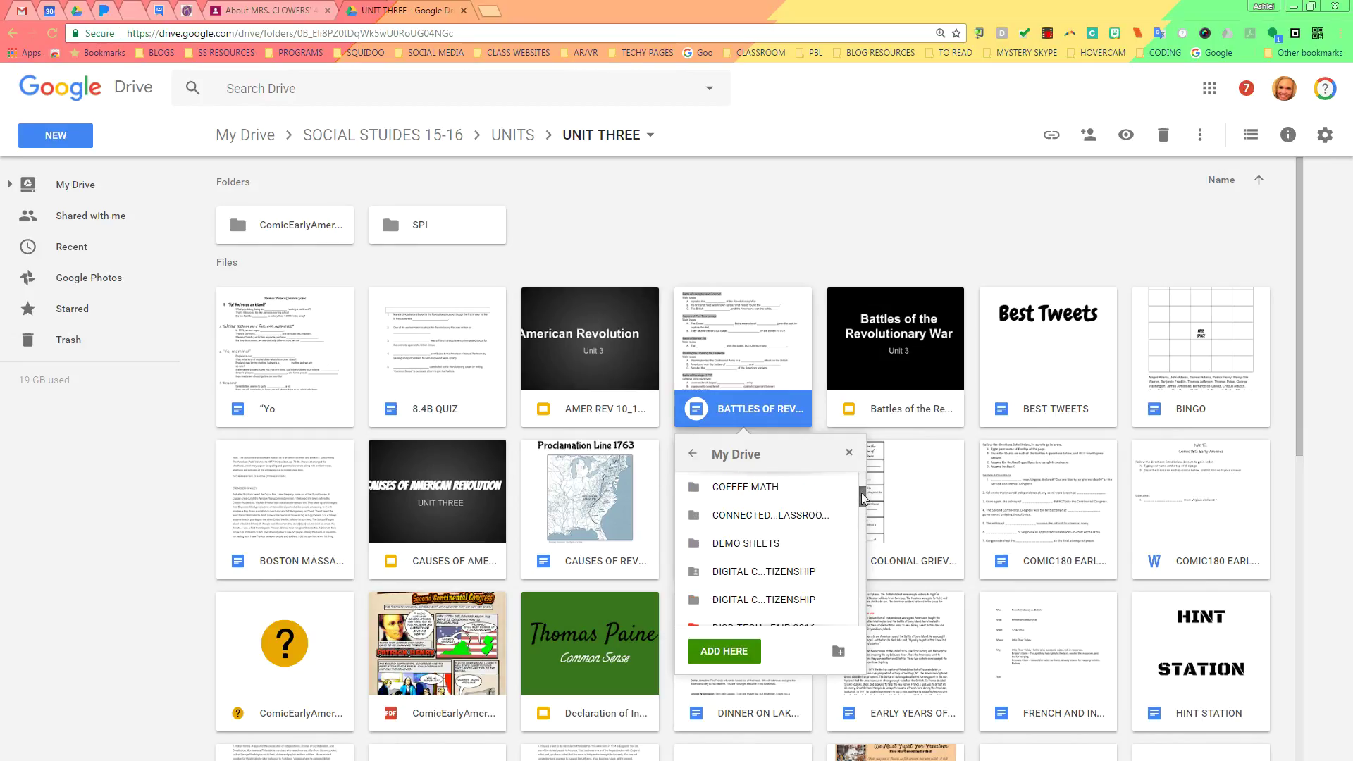
scroll(863, 496, up, 1)
click(844, 490)
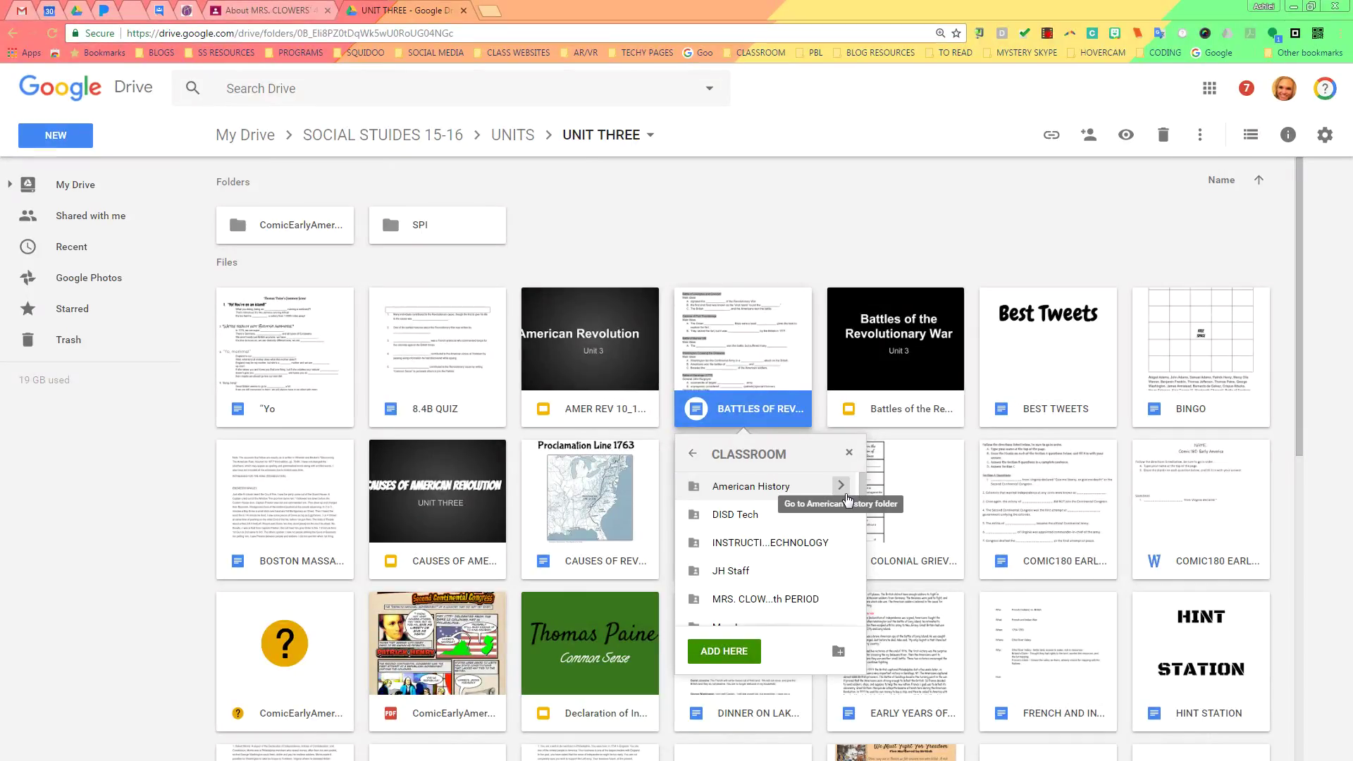
click(839, 605)
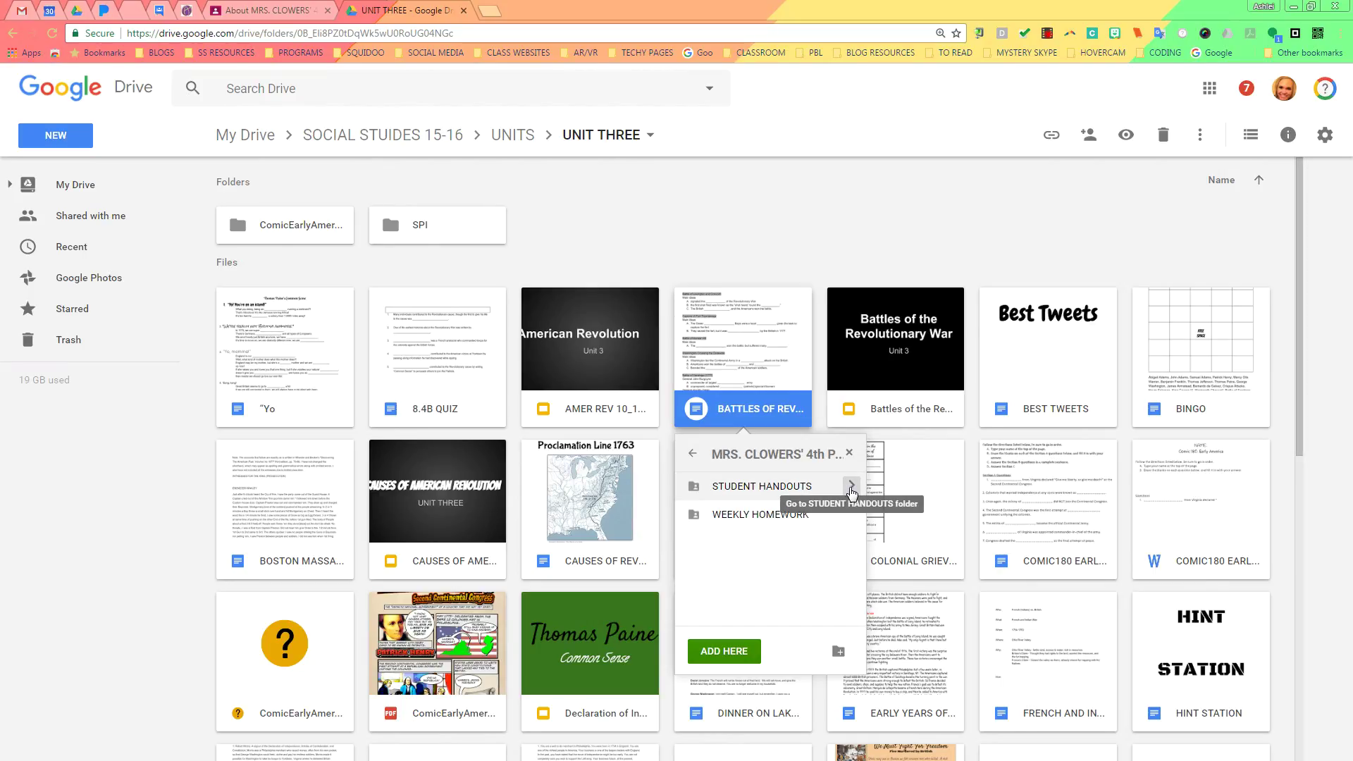
click(850, 486)
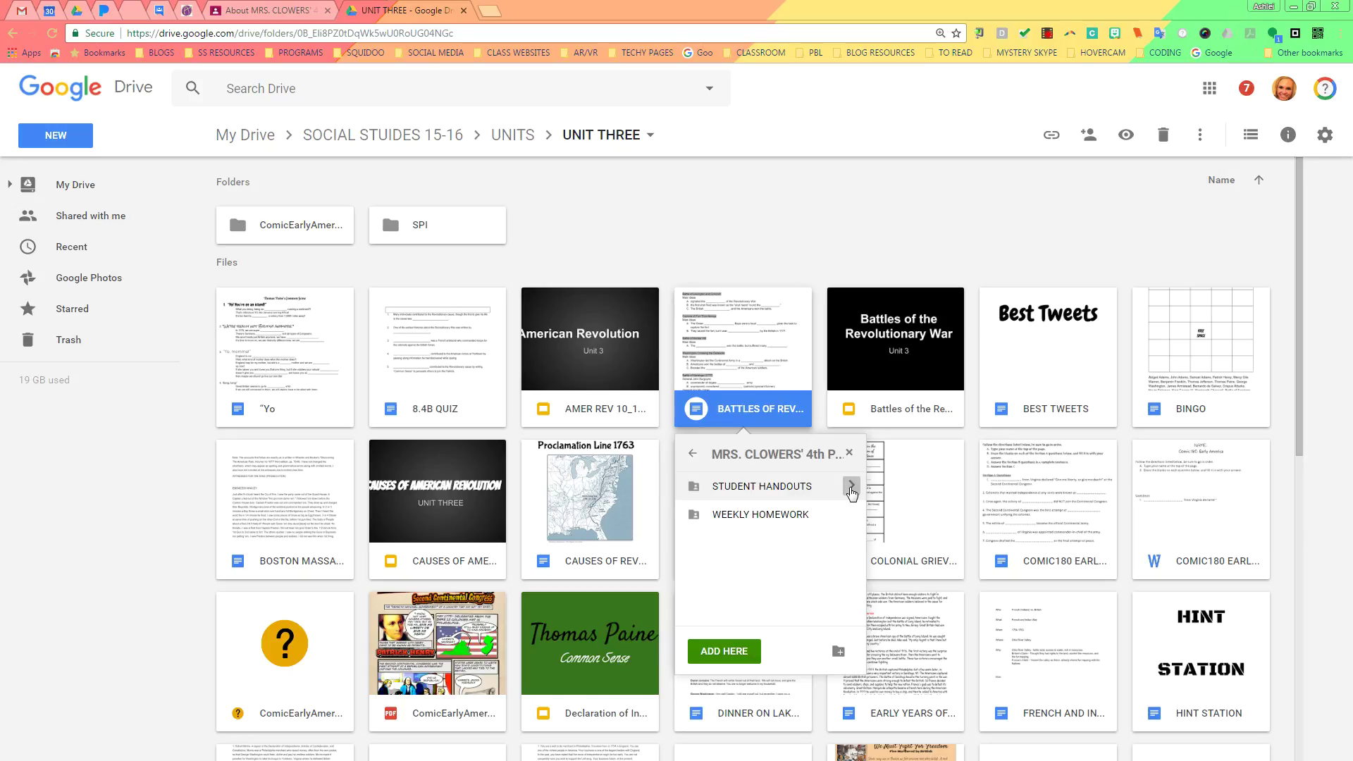
click(740, 656)
click(718, 646)
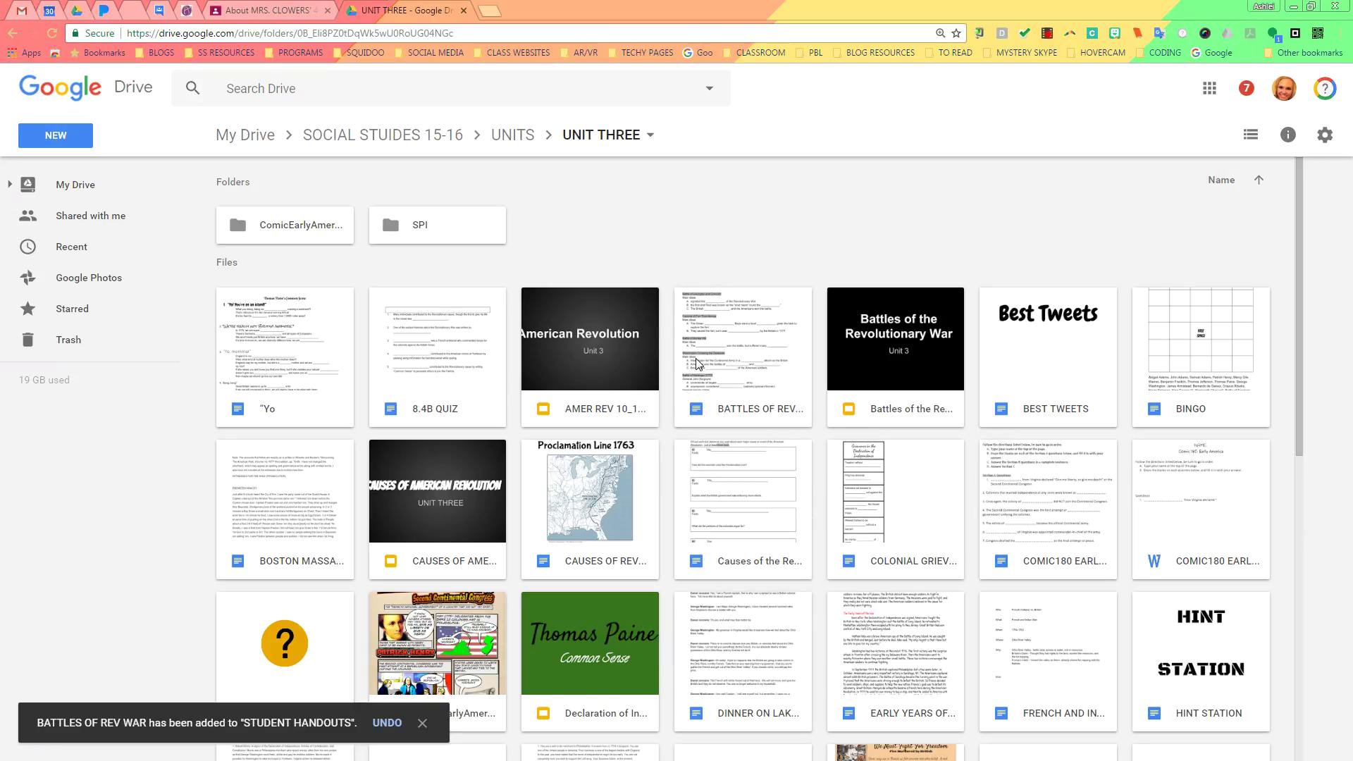
- Browse My Drive > CLASSROOM > 4th period class > STUDENT HANDOUTS to confirm the handout
click(272, 17)
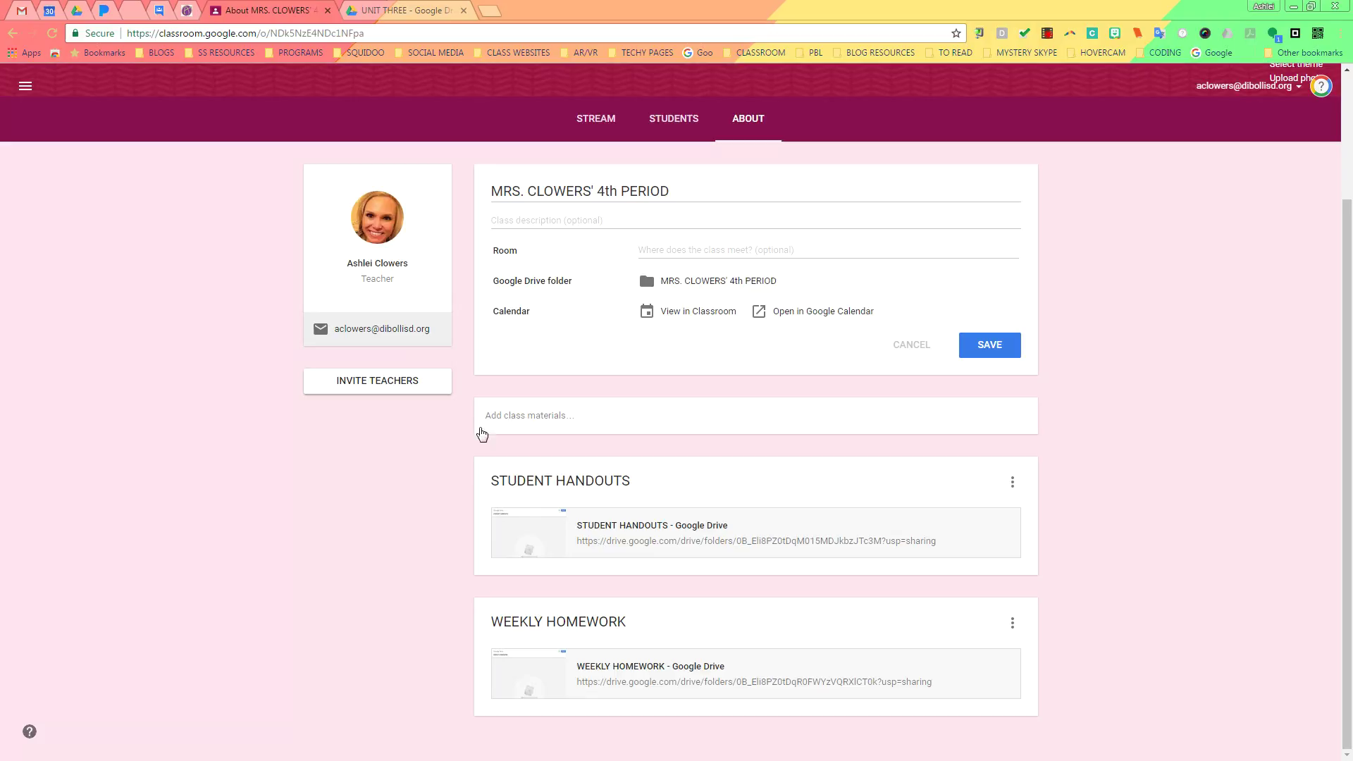
click(399, 11)
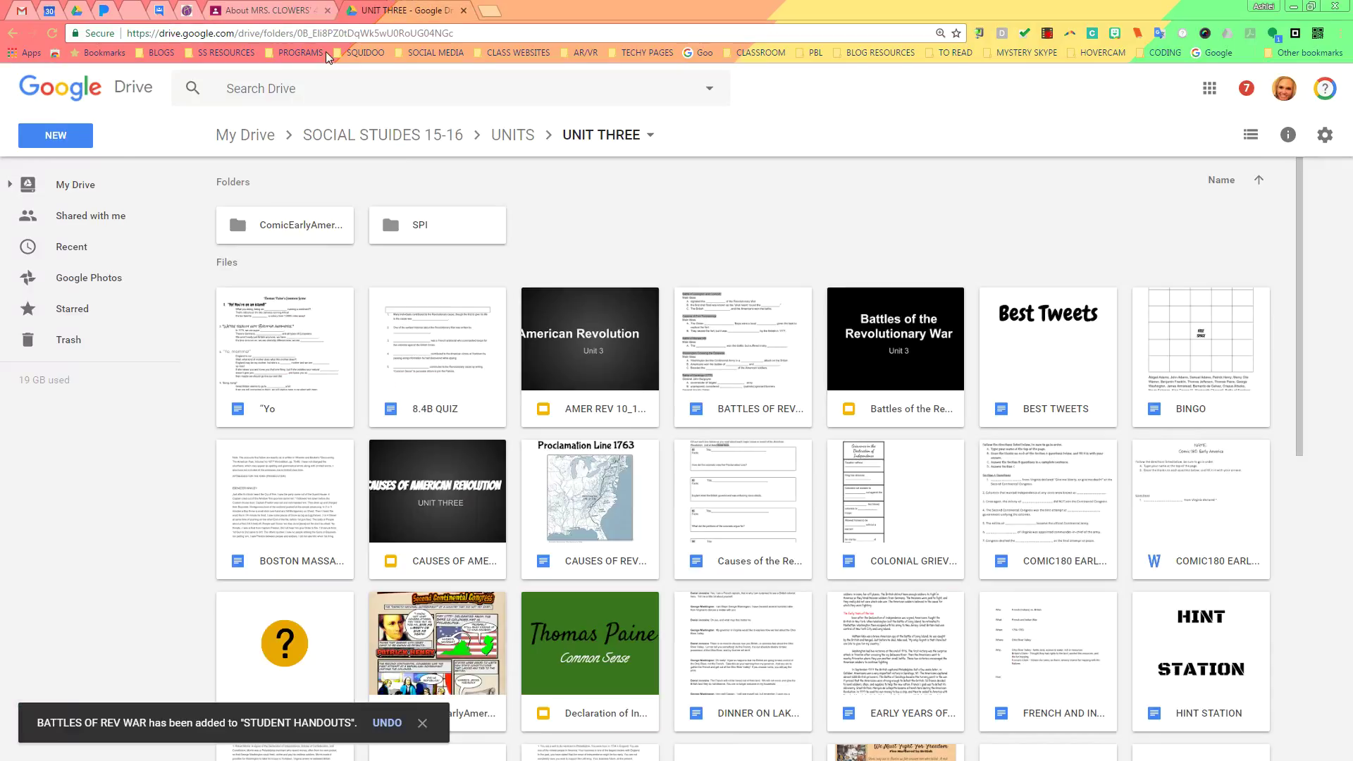
click(99, 195)
double_click(891, 241)
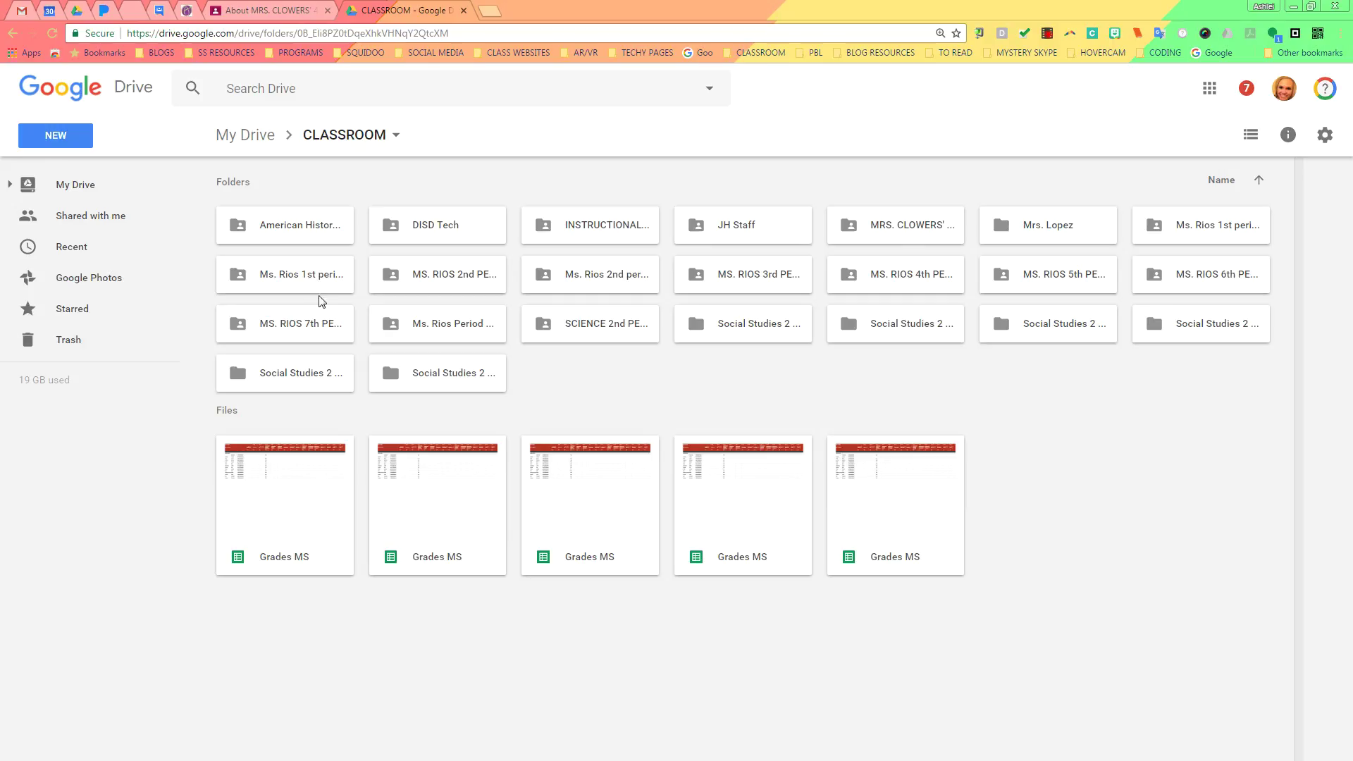
double_click(901, 275)
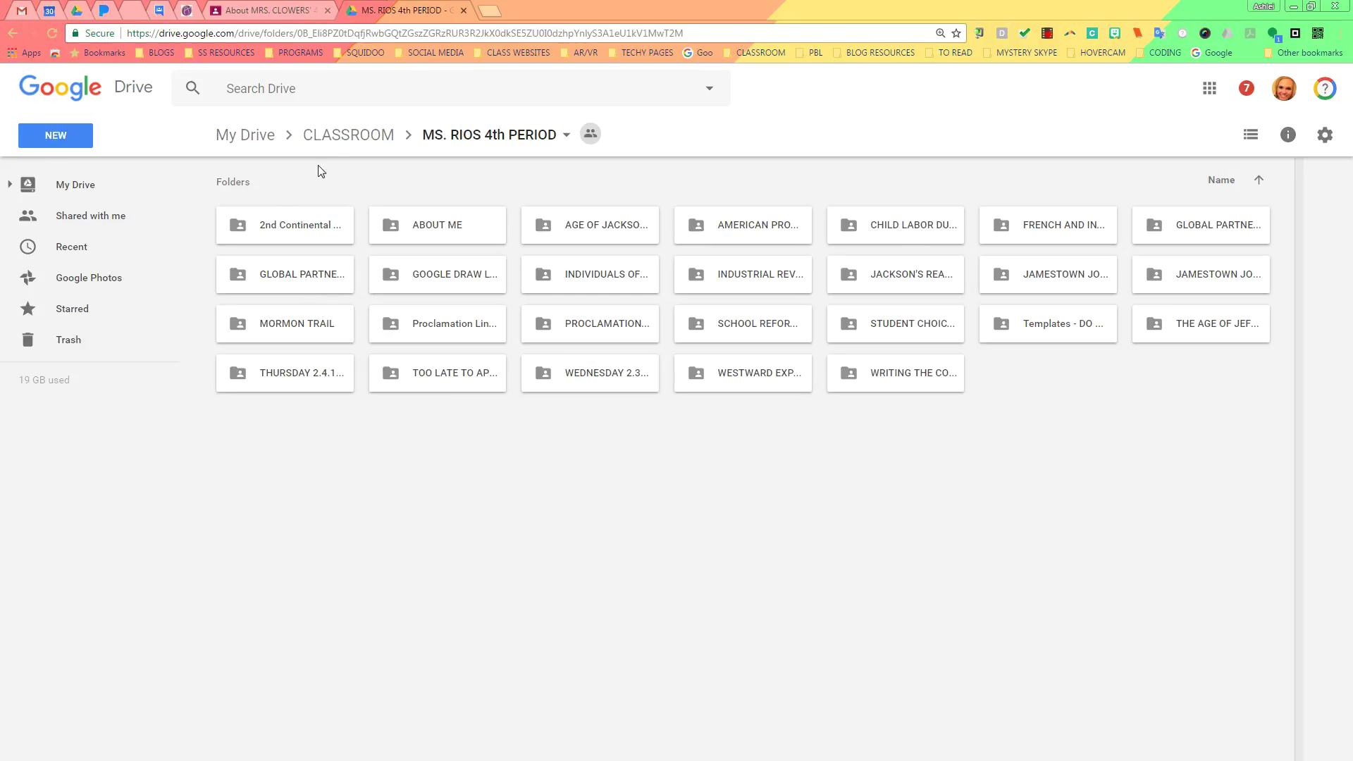
click(334, 140)
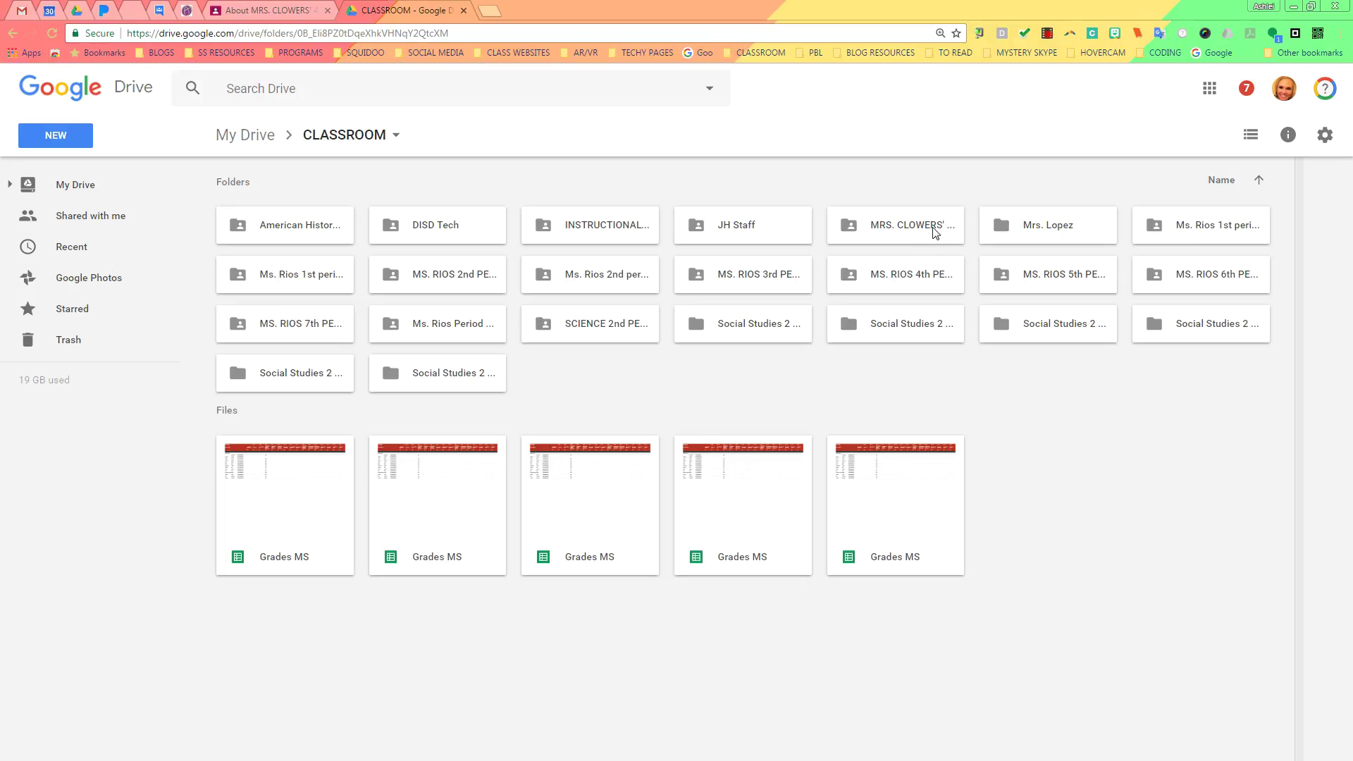
double_click(886, 228)
double_click(267, 234)
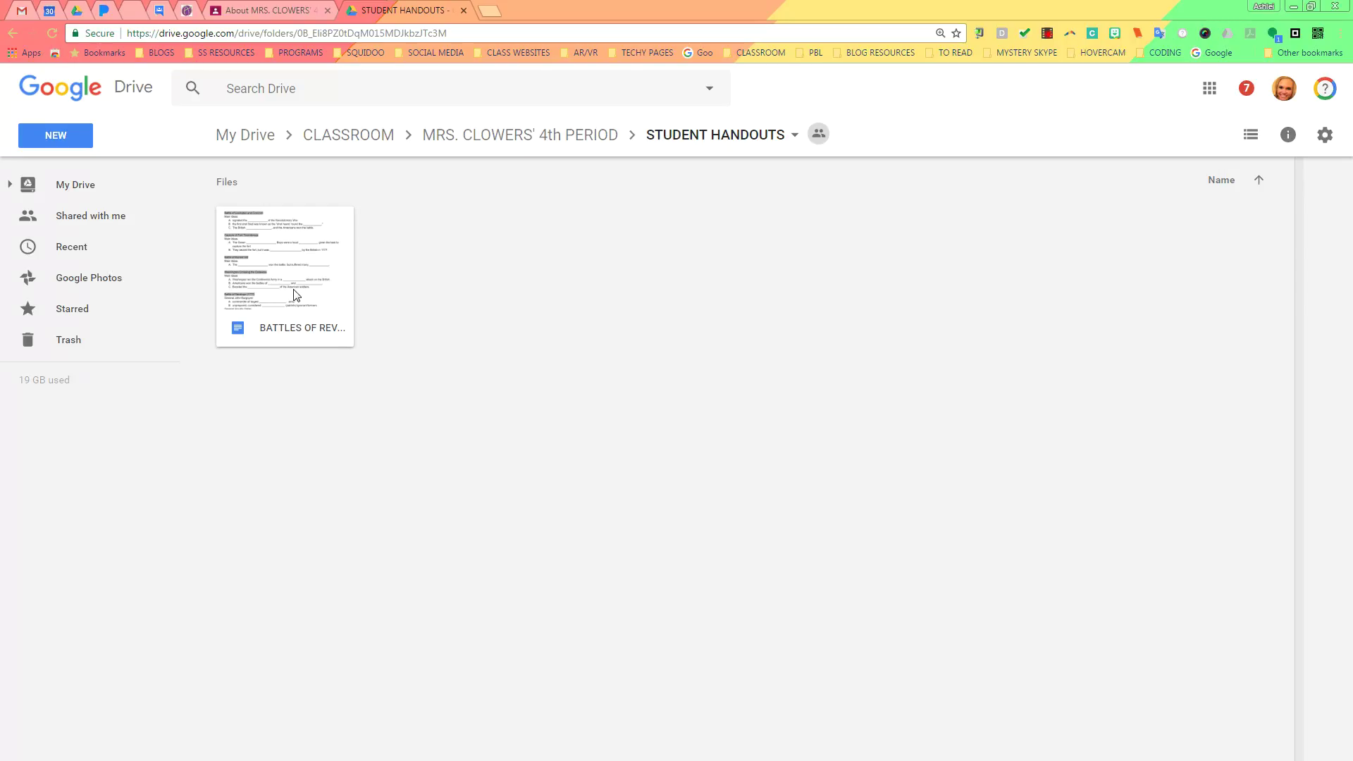
- Return to the Classroom tab and show the class stream
click(289, 9)
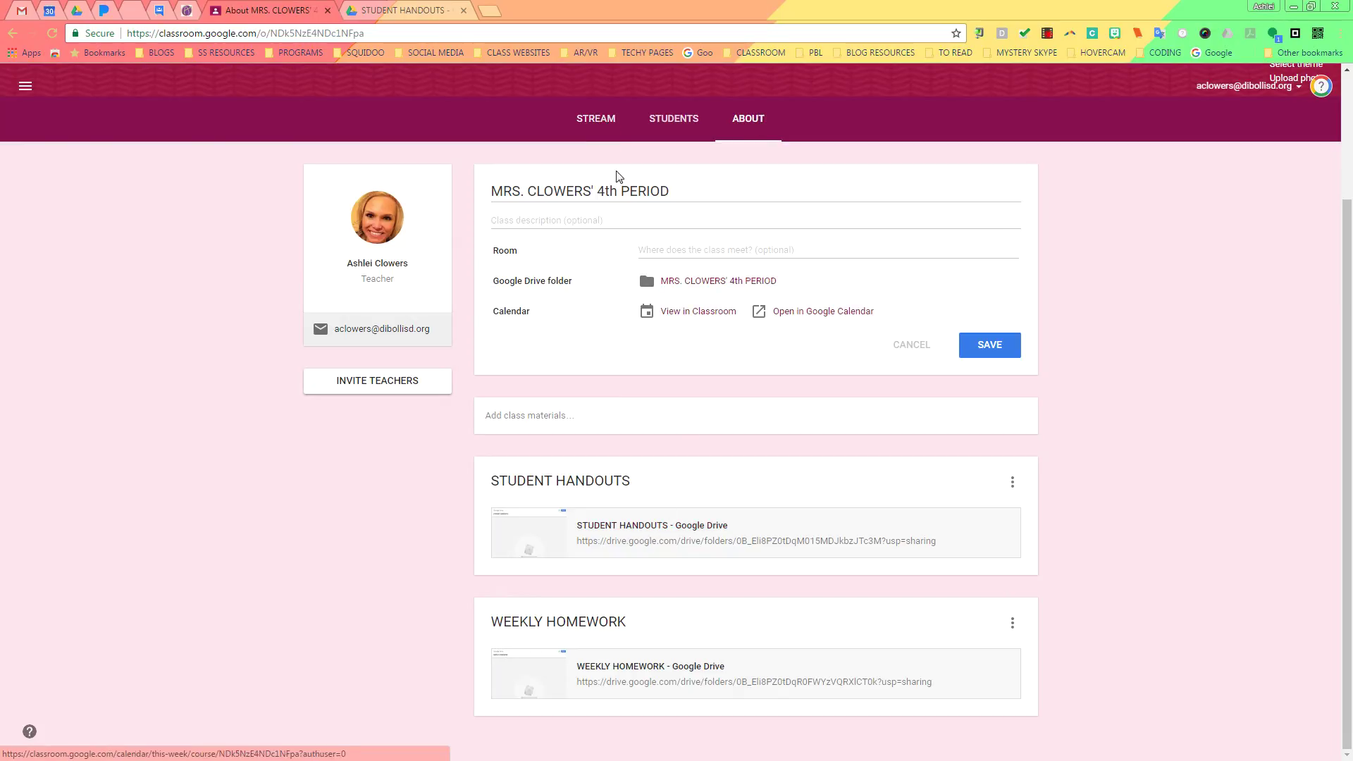
click(599, 122)
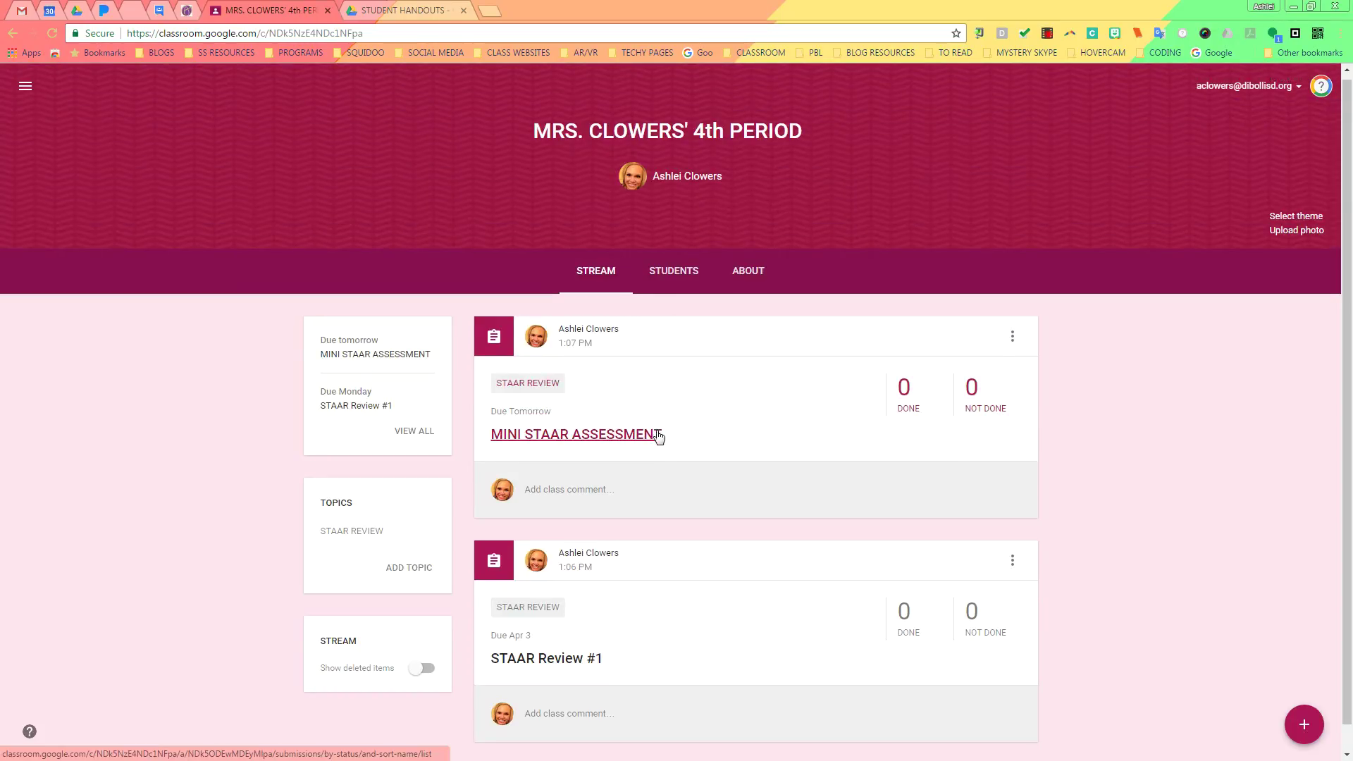
scroll(634, 435, down, 1)
scroll(635, 434, up, 1)
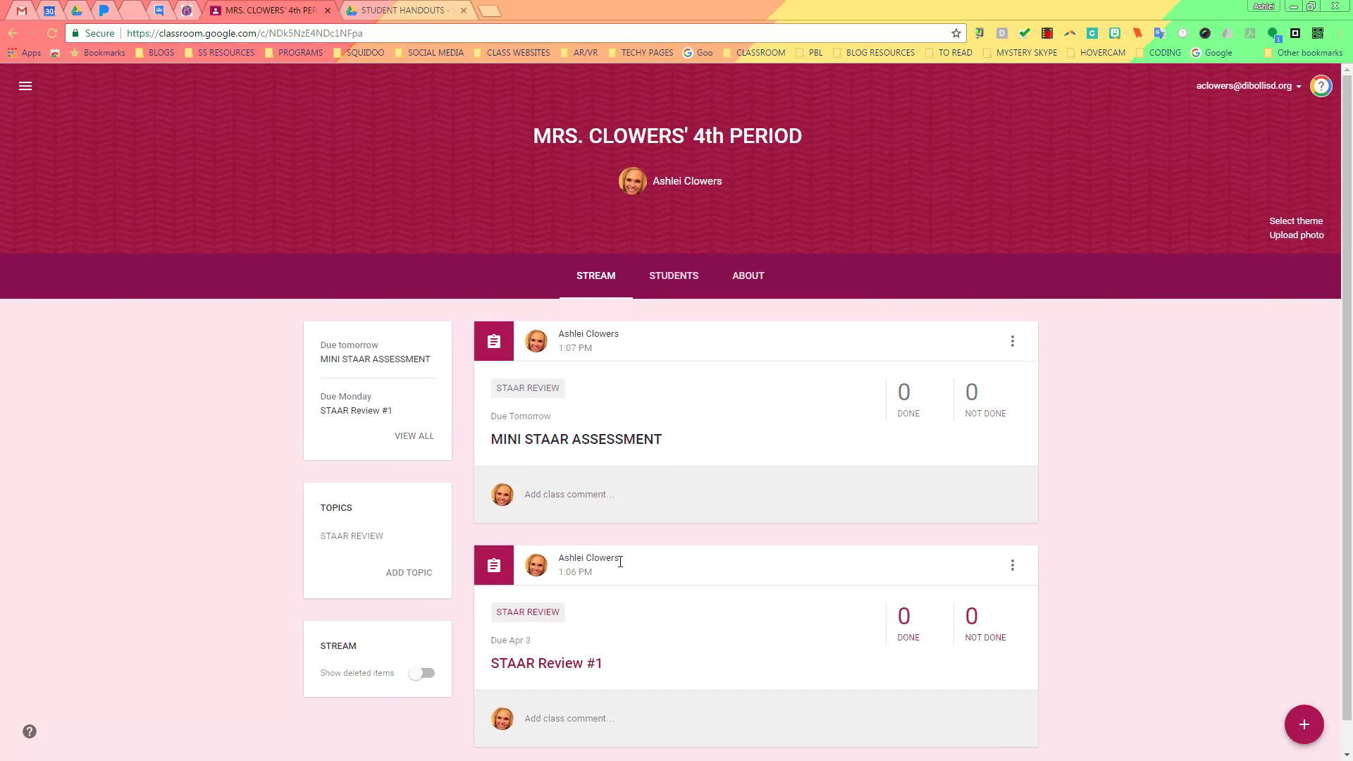